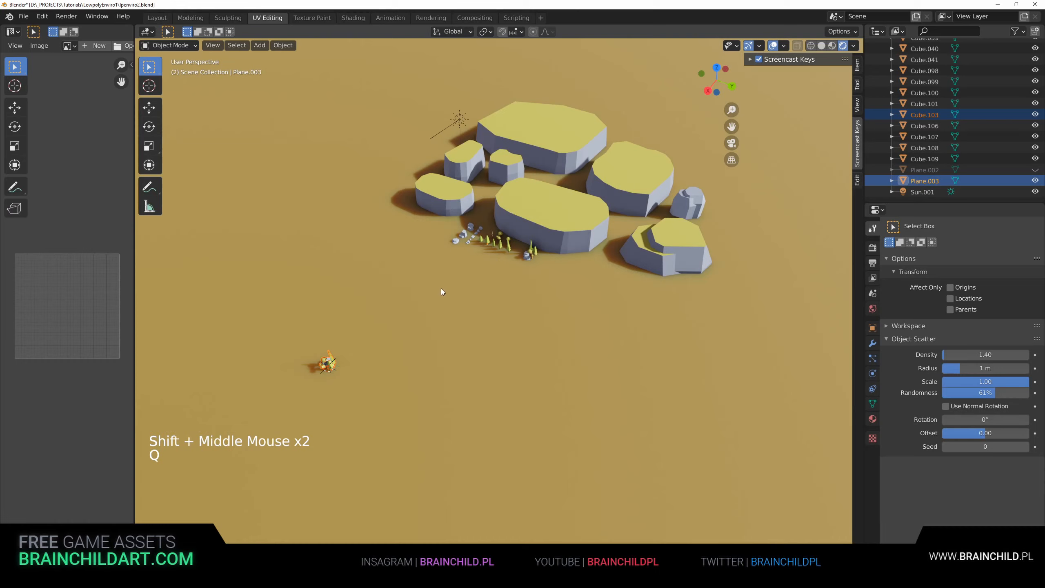
# Write the word SCATTER across the ground plane in front of the rocks with Object Scatter strokes of the selected prop cluster.
pyautogui.moveTo(441, 288); pyautogui.dragTo(384, 299)
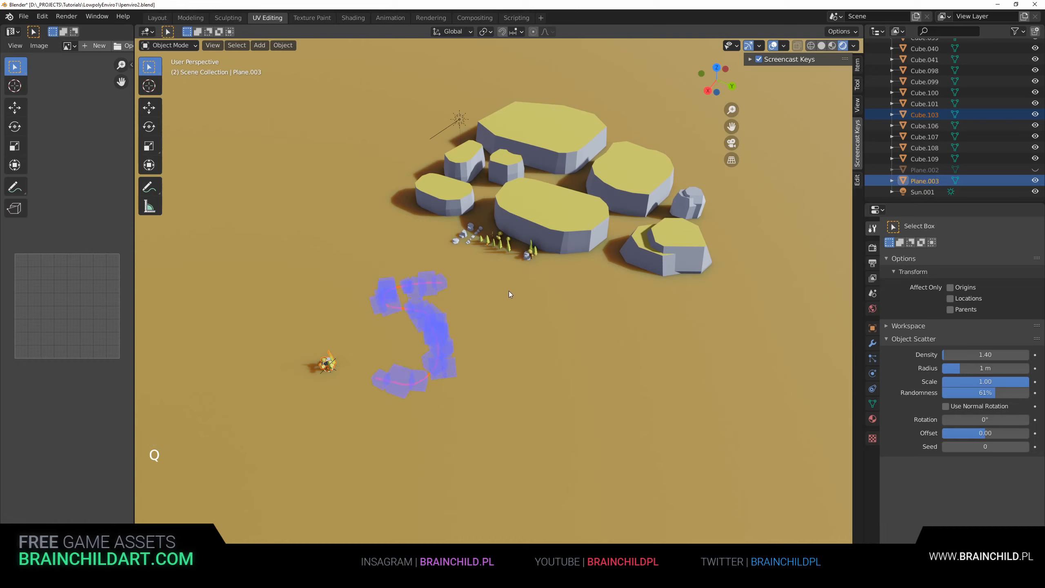
pyautogui.moveTo(509, 293); pyautogui.dragTo(506, 397)
pyautogui.keyDown('shift'); pyautogui.moveTo(605, 358); pyautogui.dragTo(489, 352, button='middle'); pyautogui.keyUp('shift')
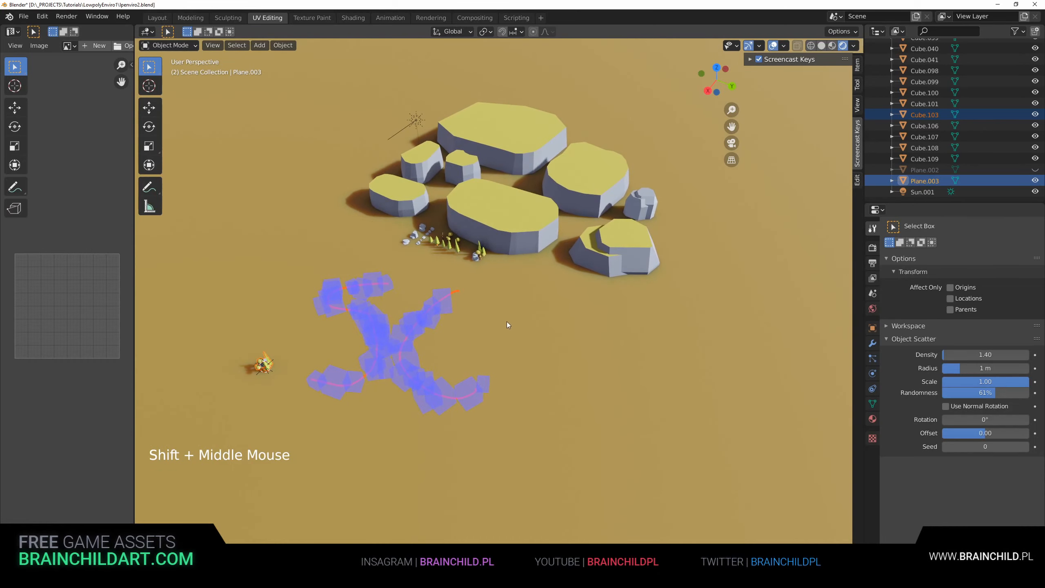
pyautogui.moveTo(515, 395)
pyautogui.mouseDown()
pyautogui.moveTo(581, 325)
pyautogui.moveTo(588, 371)
pyautogui.mouseUp()
pyautogui.moveTo(507, 329); pyautogui.dragTo(609, 332)
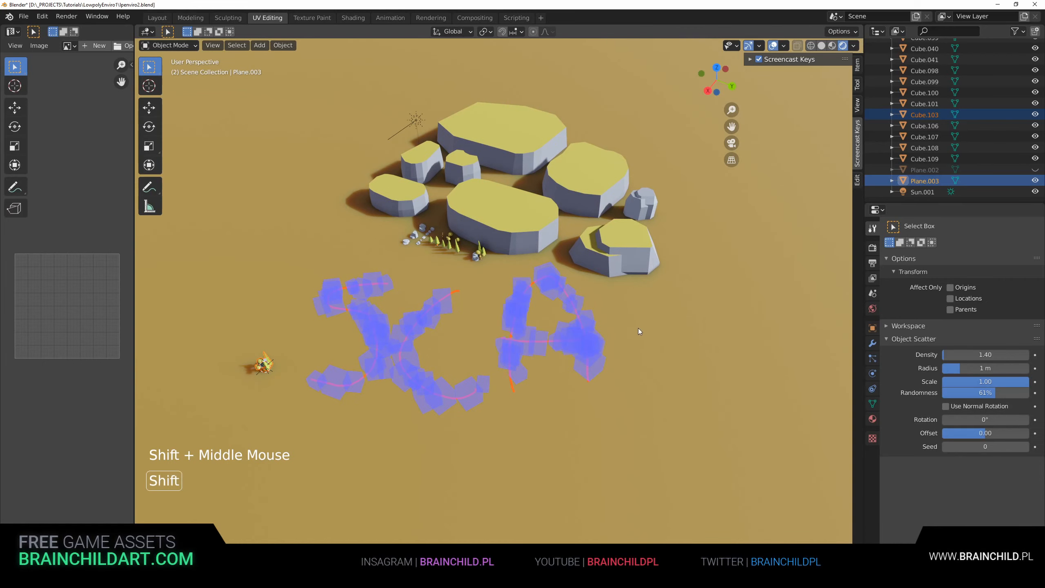
pyautogui.keyDown('shift'); pyautogui.moveTo(639, 328); pyautogui.dragTo(531, 292, button='middle'); pyautogui.keyUp('shift')
pyautogui.moveTo(531, 289); pyautogui.dragTo(540, 396)
pyautogui.moveTo(495, 285)
pyautogui.mouseDown()
pyautogui.moveTo(615, 280)
pyautogui.moveTo(649, 396)
pyautogui.mouseUp()
pyautogui.moveTo(615, 290); pyautogui.dragTo(746, 275)
pyautogui.moveTo(722, 354)
pyautogui.keyDown('shift'); pyautogui.mouseDown(button='middle')
pyautogui.moveTo(548, 332)
pyautogui.moveTo(552, 379)
pyautogui.mouseUp(button='middle'); pyautogui.keyUp('shift')
pyautogui.scroll(-4, 547, 333)
pyautogui.moveTo(551, 379); pyautogui.dragTo(557, 390, button='middle')
pyautogui.moveTo(571, 295); pyautogui.dragTo(570, 392)
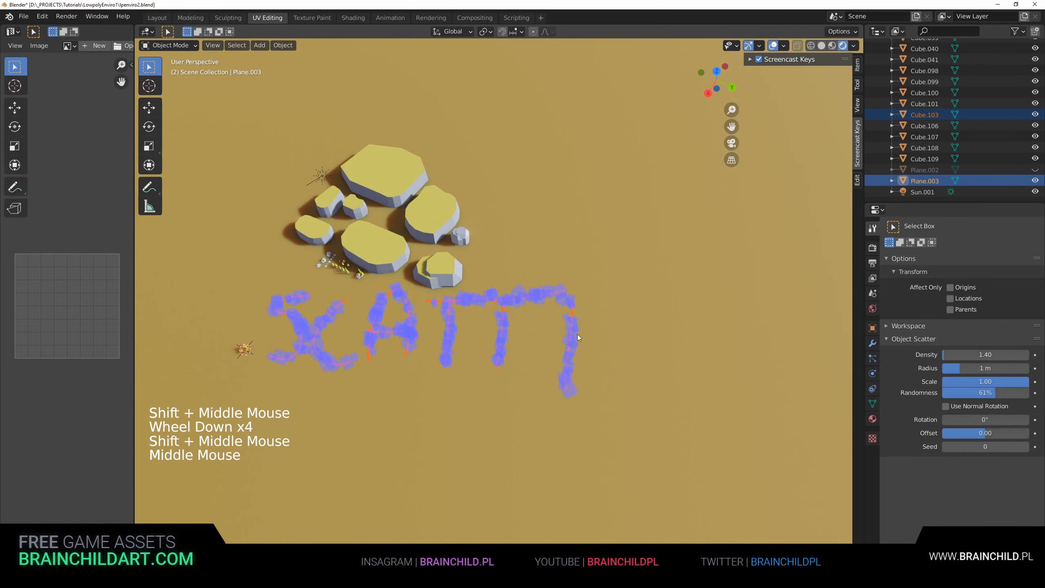
pyautogui.moveTo(600, 294); pyautogui.dragTo(670, 273)
pyautogui.moveTo(572, 343); pyautogui.dragTo(678, 343)
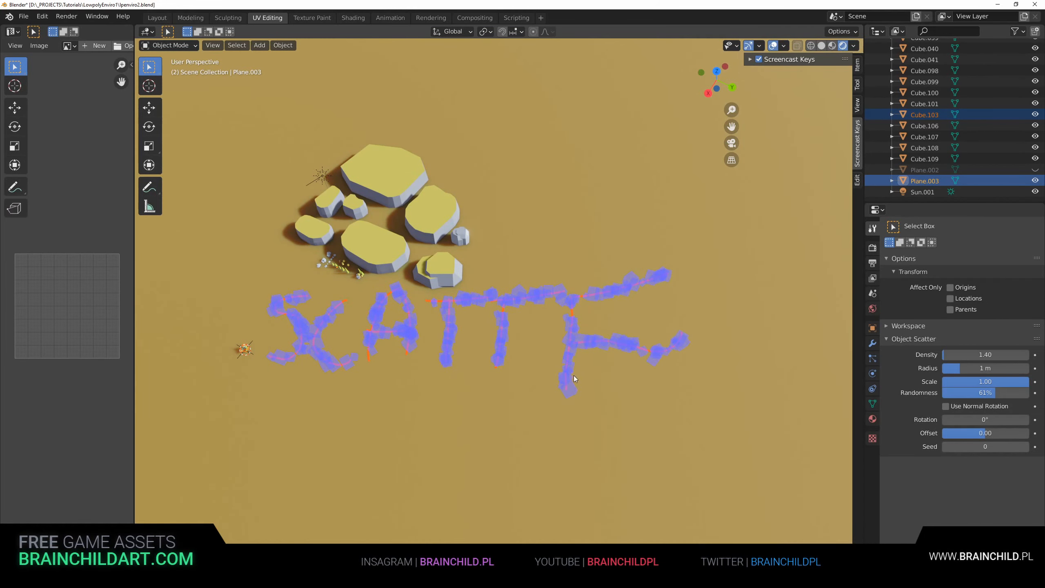
pyautogui.moveTo(570, 393); pyautogui.dragTo(605, 405)
pyautogui.keyDown('shift'); pyautogui.moveTo(593, 436); pyautogui.dragTo(555, 401, button='middle'); pyautogui.keyUp('shift')
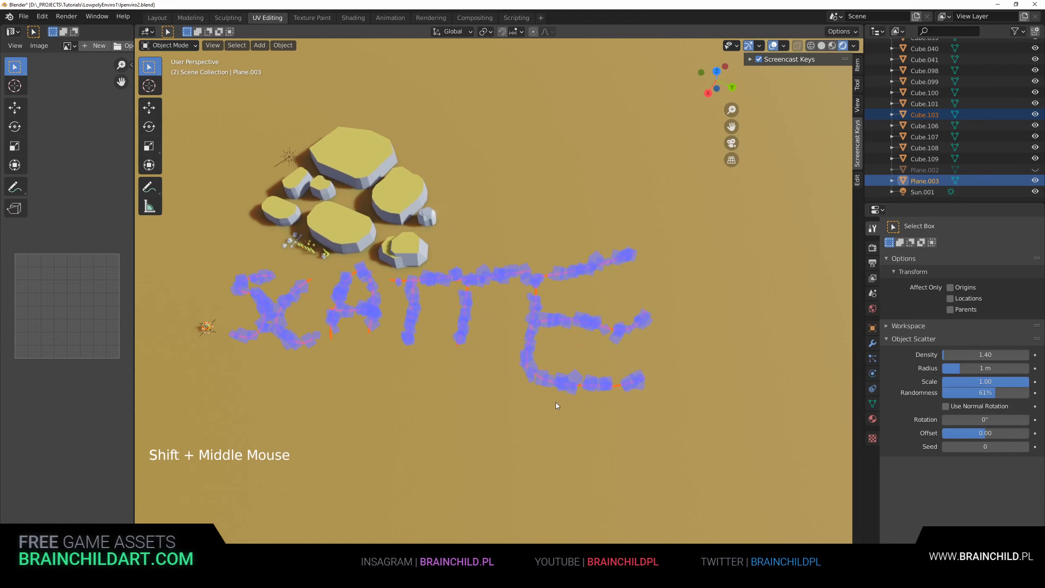
pyautogui.scroll(-2, 632, 285)
pyautogui.moveTo(639, 322); pyautogui.dragTo(635, 425)
pyautogui.moveTo(631, 275)
pyautogui.mouseDown()
pyautogui.moveTo(714, 277)
pyautogui.moveTo(648, 354)
pyautogui.moveTo(710, 412)
pyautogui.moveTo(731, 368)
pyautogui.mouseUp()
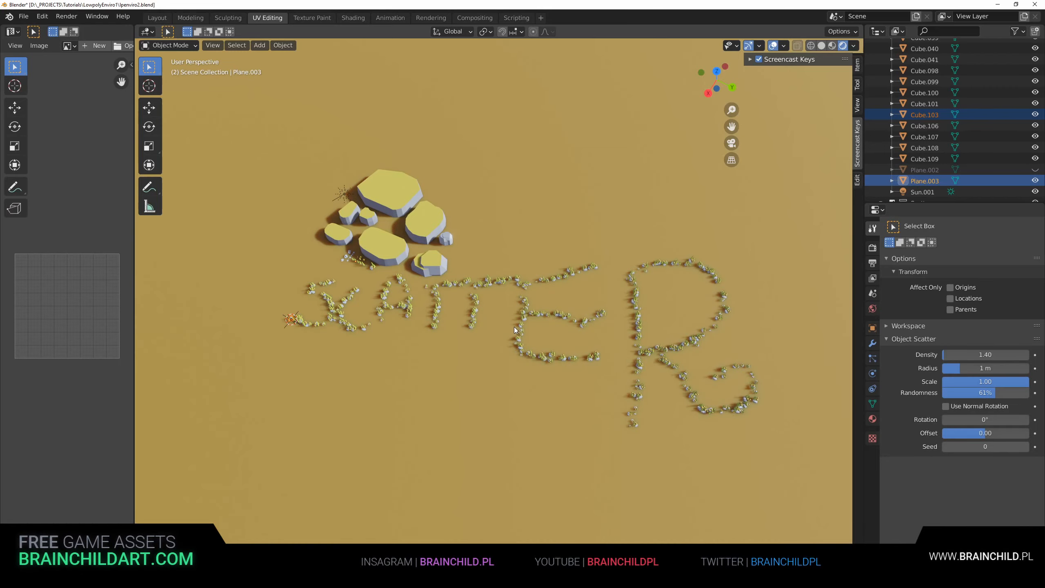
# Inspect the scattered lettering on the ground plane, and undo the scatter.
pyautogui.scroll(1, 514, 328)
pyautogui.moveTo(513, 313)
pyautogui.keyDown('shift'); pyautogui.mouseDown(button='middle')
pyautogui.moveTo(508, 287)
pyautogui.moveTo(496, 284)
pyautogui.mouseUp(button='middle'); pyautogui.keyUp('shift')
pyautogui.moveTo(496, 284); pyautogui.dragTo(473, 194, button='middle')
pyautogui.scroll(2, 555, 300)
pyautogui.scroll(-3, 399, 168)
pyautogui.moveTo(473, 194); pyautogui.dragTo(535, 214, button='middle')
pyautogui.keyDown('shift'); pyautogui.moveTo(535, 214); pyautogui.dragTo(533, 268, button='middle'); pyautogui.keyUp('shift')
pyautogui.scroll(-1, 539, 250)
pyautogui.hotkey('ctrl', 'z')
pyautogui.keyDown('shift'); pyautogui.moveTo(426, 287); pyautogui.dragTo(514, 285, button='middle'); pyautogui.keyUp('shift')
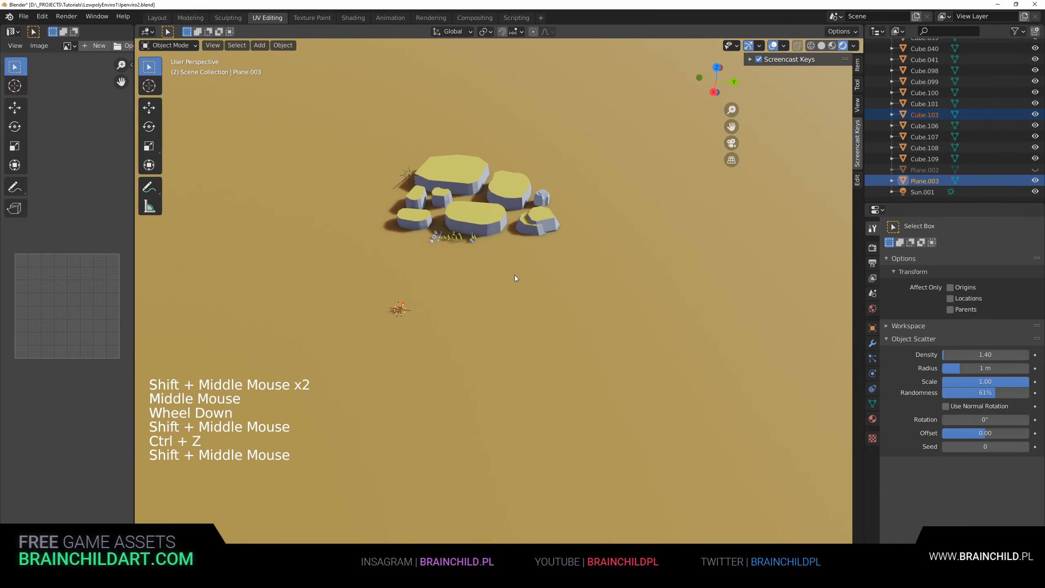
# Select the second conifer in the prop row together with the ground plane.
pyautogui.scroll(2, 508, 290)
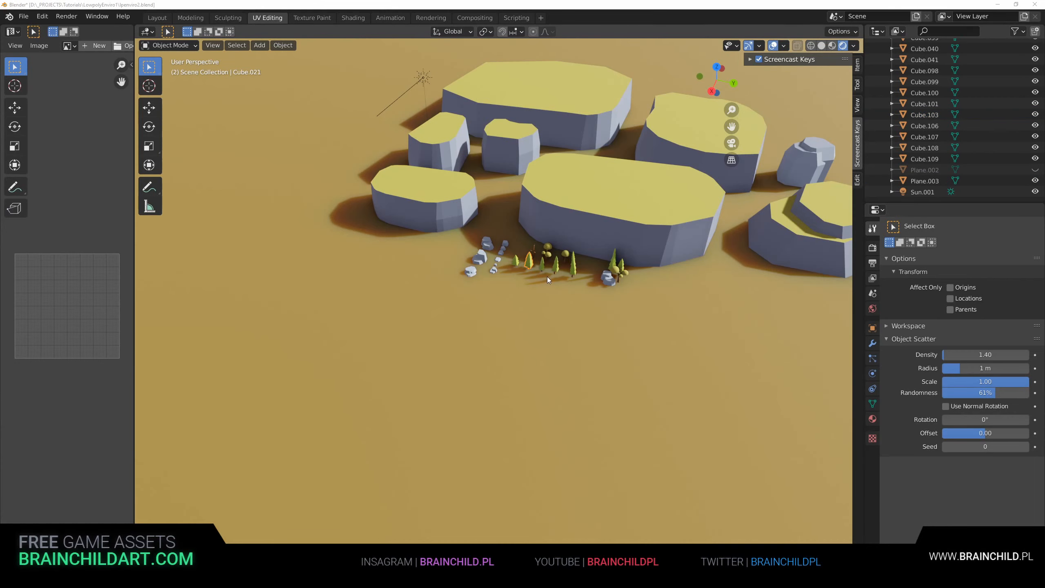
pyautogui.moveTo(547, 276); pyautogui.dragTo(539, 272, button='middle')
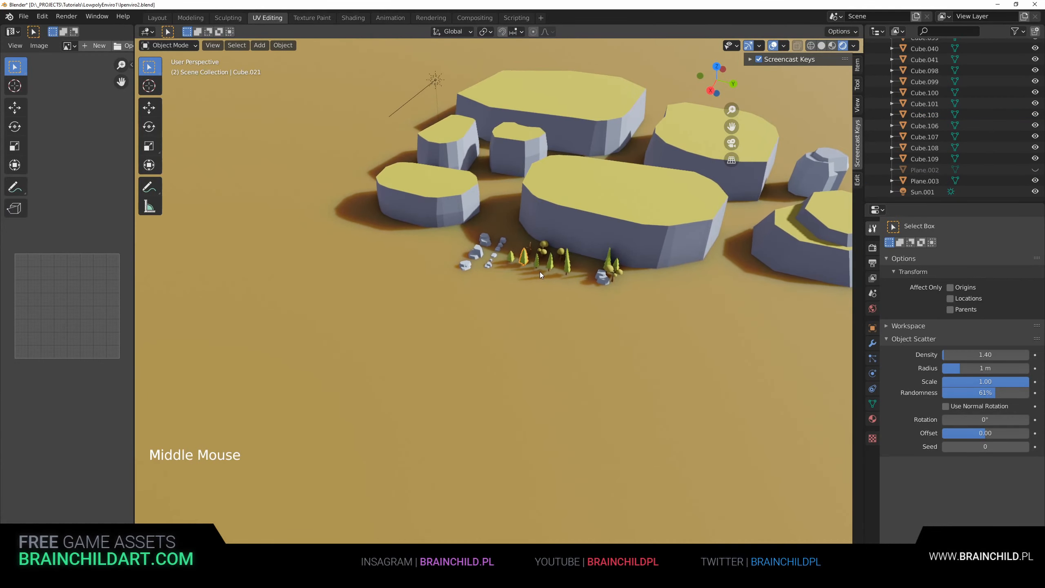
pyautogui.scroll(3, 540, 272)
pyautogui.click(551, 216)
pyautogui.click(553, 219)
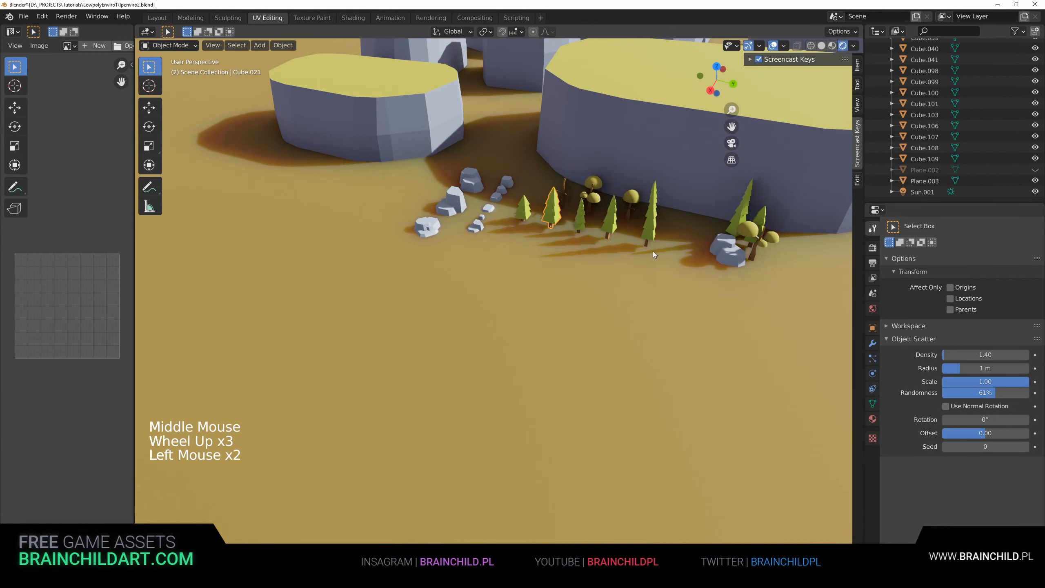
pyautogui.scroll(-2, 565, 272)
pyautogui.keyDown('shift'); pyautogui.moveTo(561, 278); pyautogui.dragTo(540, 288, button='middle'); pyautogui.keyUp('shift')
pyautogui.keyDown('shift'); pyautogui.click(540, 288); pyautogui.keyUp('shift')
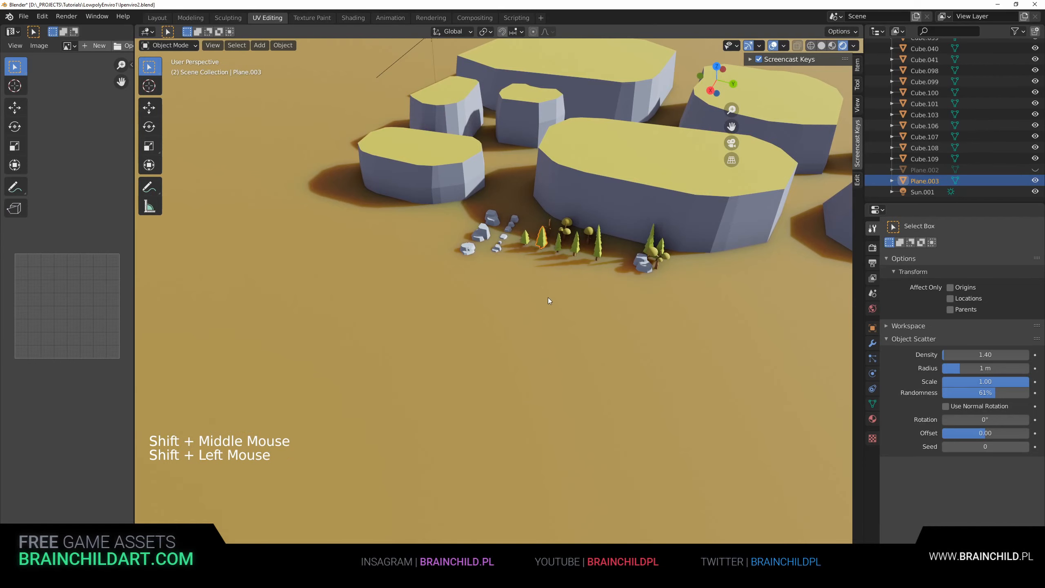
# Scale the ground plane down so it extends only moderately around the rock formation, and apply its scale.
pyautogui.scroll(-10, 548, 297)
pyautogui.click(599, 120)
pyautogui.click(599, 170)
pyautogui.press('s')
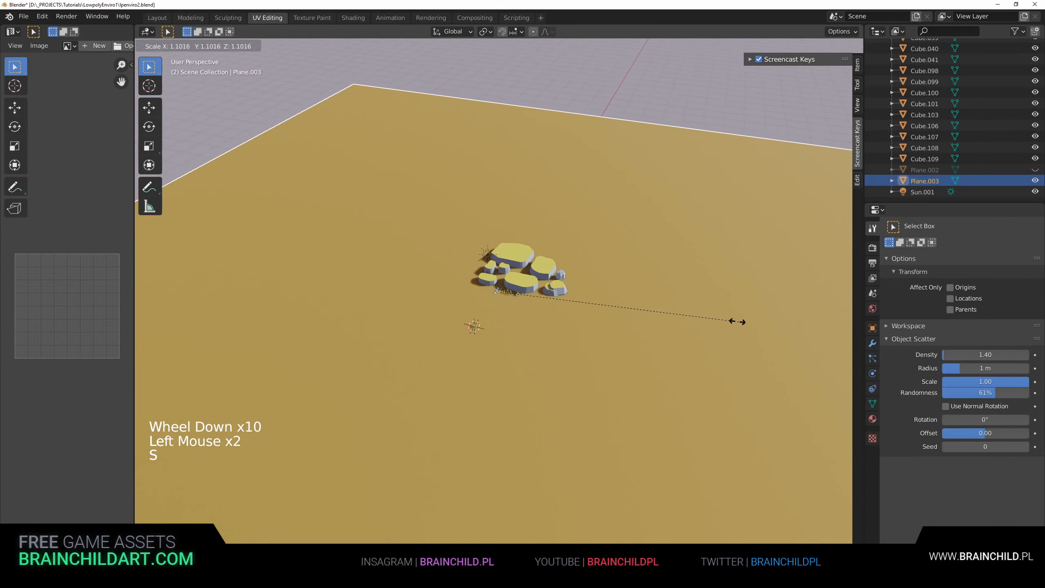
pyautogui.click(576, 302)
pyautogui.scroll(1, 659, 346)
pyautogui.press('s')
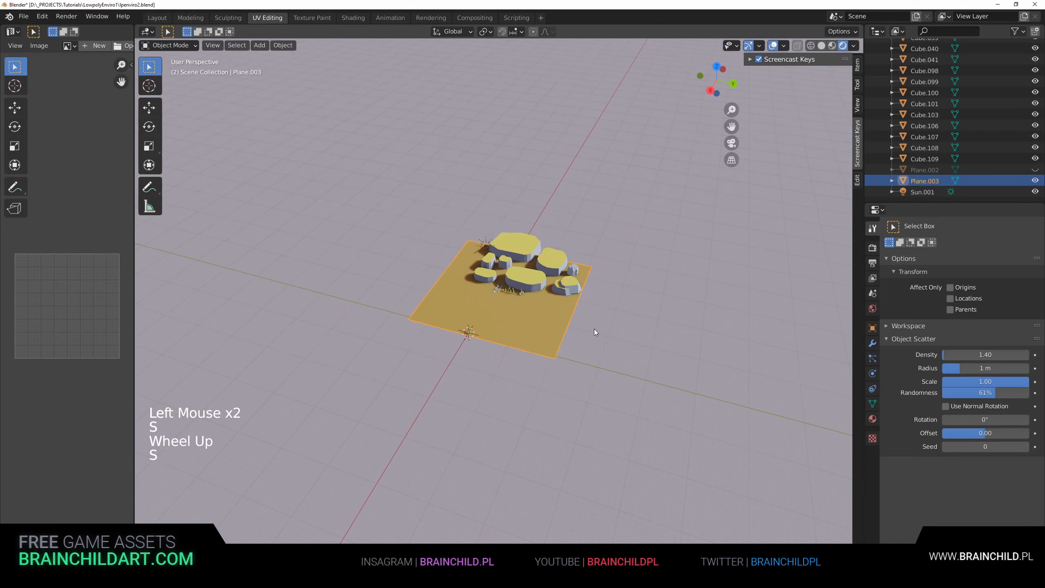
pyautogui.press('s')
pyautogui.scroll(6, 499, 259)
pyautogui.hotkey('ctrl', 'a')
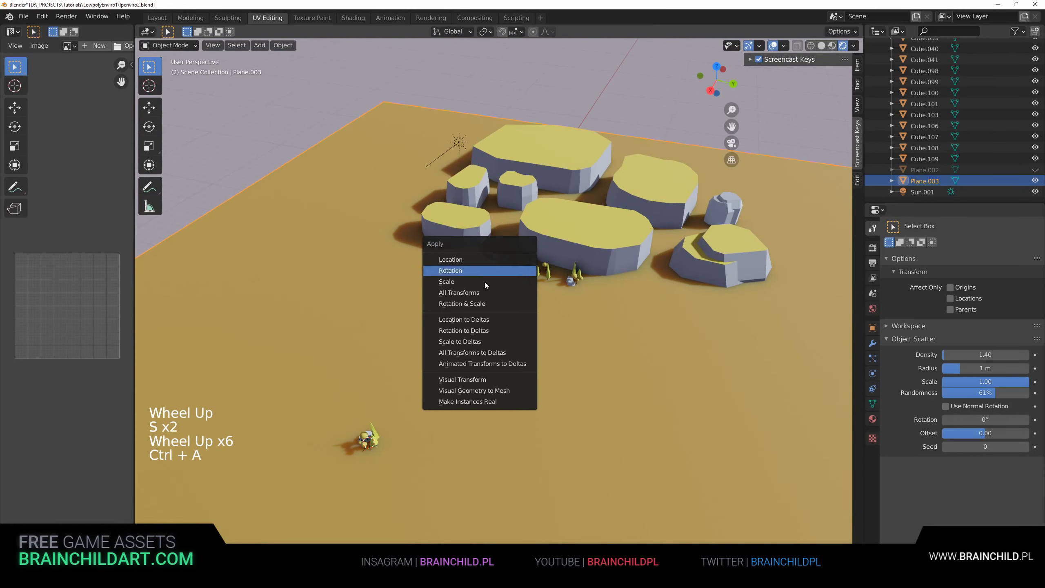
# Select the fourth conifer in the prop row and add the ground plane as the active object.
pyautogui.keyDown('shift'); pyautogui.moveTo(494, 304); pyautogui.dragTo(520, 329, button='middle'); pyautogui.keyUp('shift')
pyautogui.scroll(5, 521, 329)
pyautogui.scroll(-3, 554, 312)
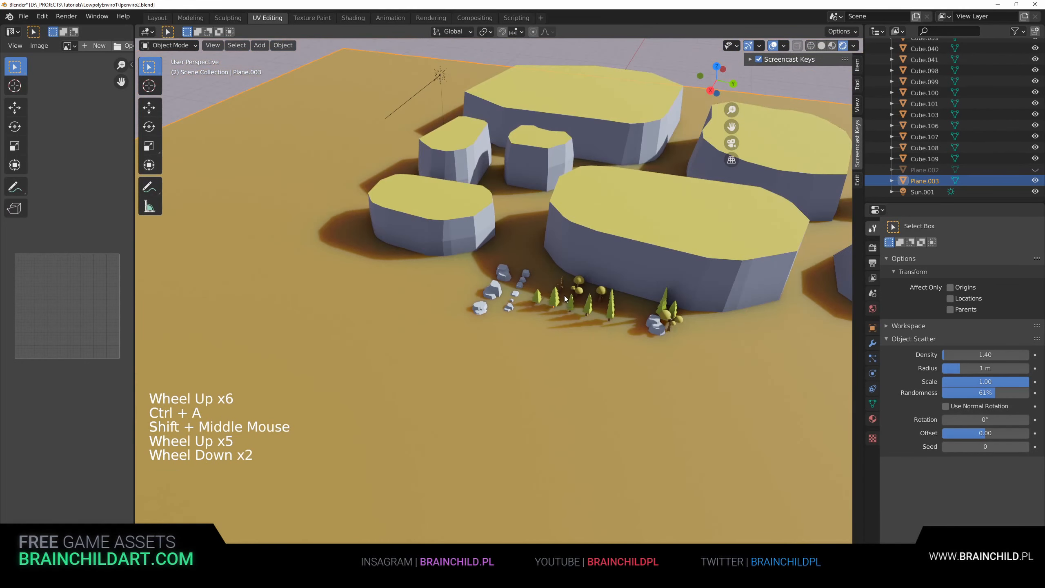
pyautogui.click(542, 298)
pyautogui.keyDown('shift'); pyautogui.moveTo(556, 306); pyautogui.dragTo(547, 287, button='middle'); pyautogui.keyUp('shift')
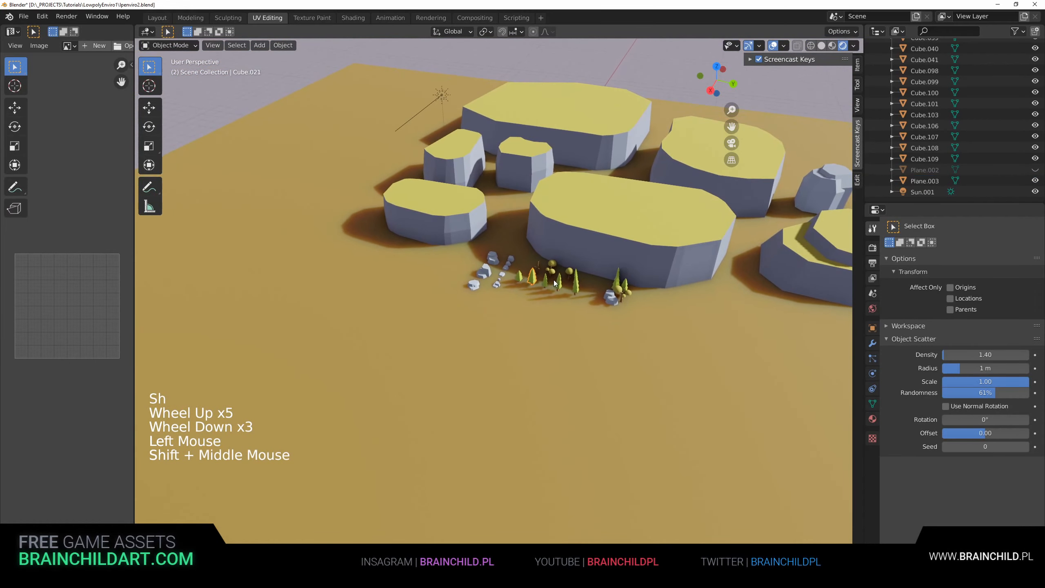
pyautogui.click(575, 285)
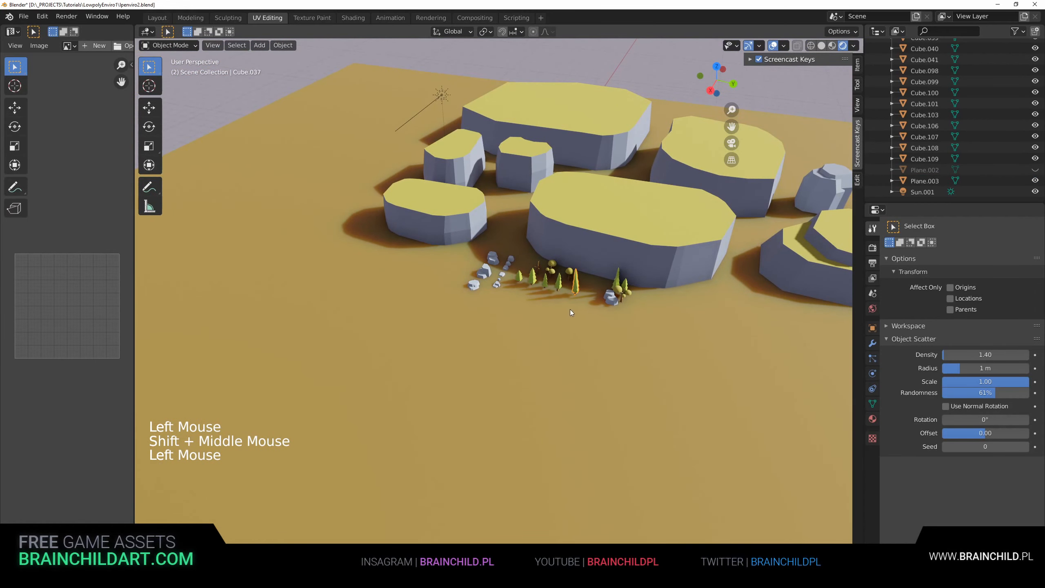
pyautogui.click(556, 282)
pyautogui.keyDown('shift'); pyautogui.moveTo(563, 308); pyautogui.dragTo(563, 303, button='middle'); pyautogui.keyUp('shift')
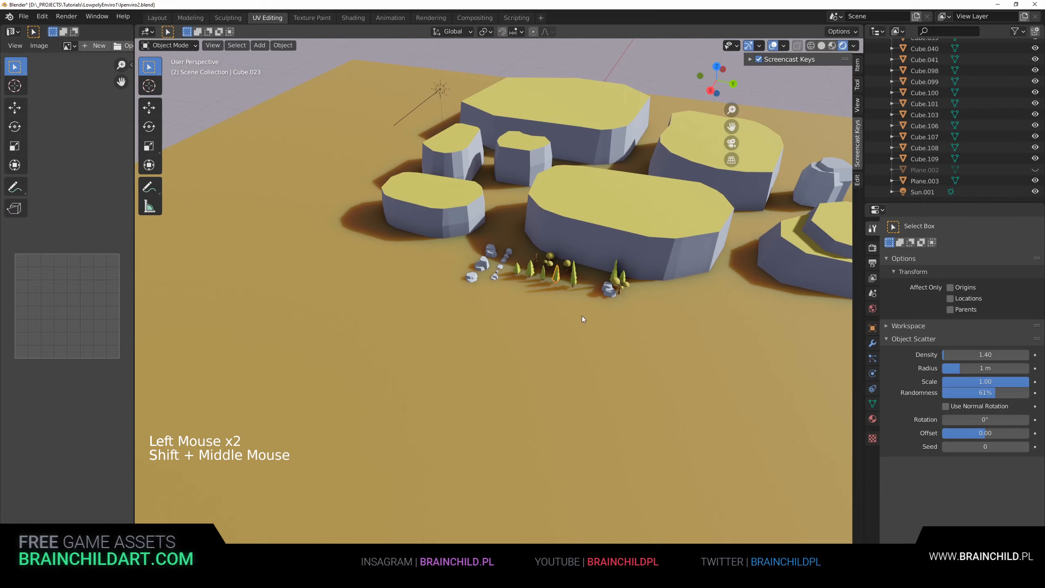
pyautogui.keyDown('shift'); pyautogui.click(559, 321); pyautogui.keyUp('shift')
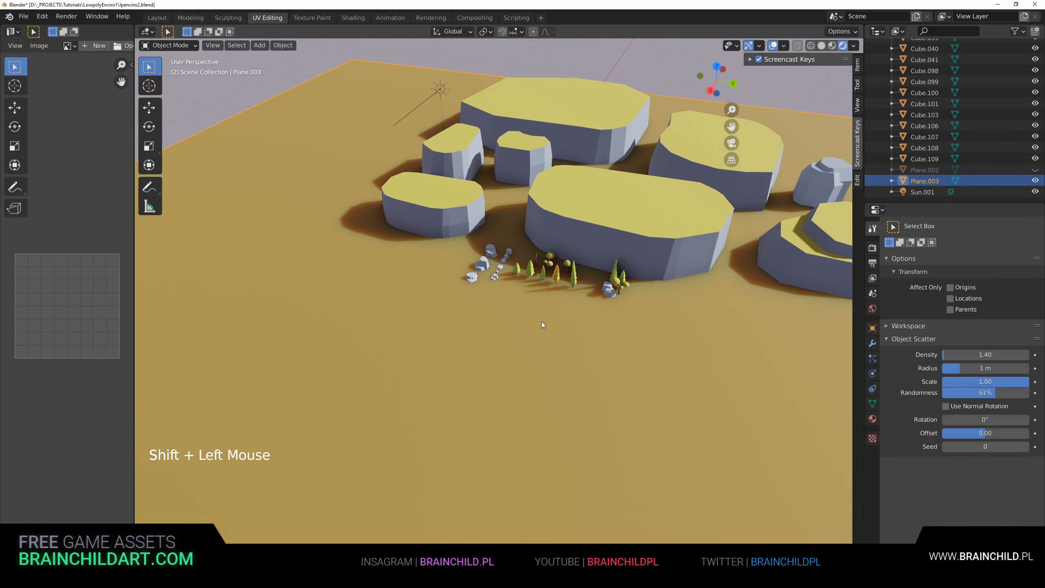
# Scatter the selected conifer over the ground plane in long curved strokes in front of and beside the rocks.
pyautogui.press('q')
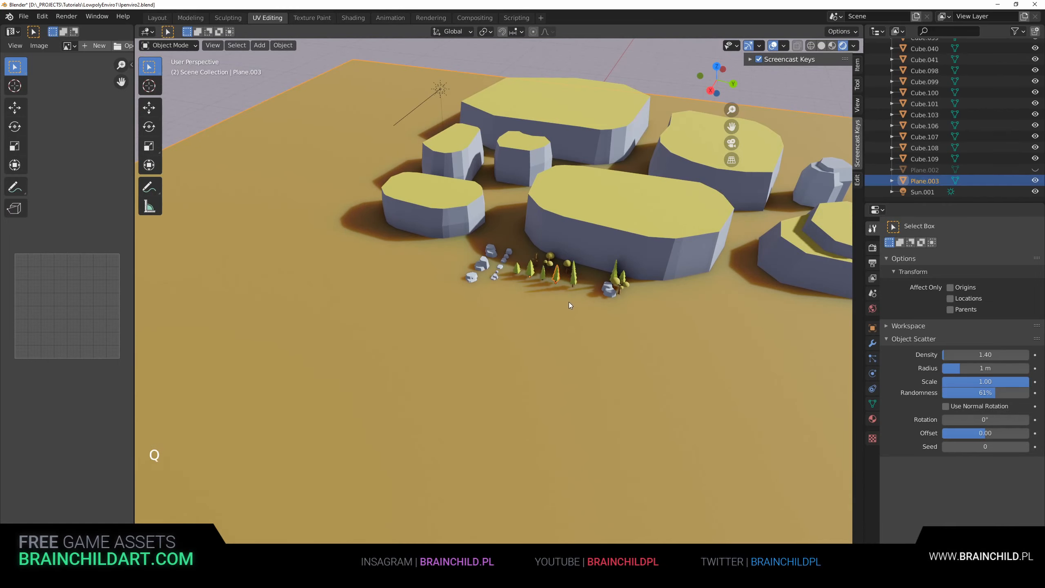
pyautogui.moveTo(564, 306)
pyautogui.mouseDown()
pyautogui.moveTo(494, 308)
pyautogui.moveTo(286, 258)
pyautogui.mouseUp()
pyautogui.moveTo(358, 326); pyautogui.dragTo(596, 348)
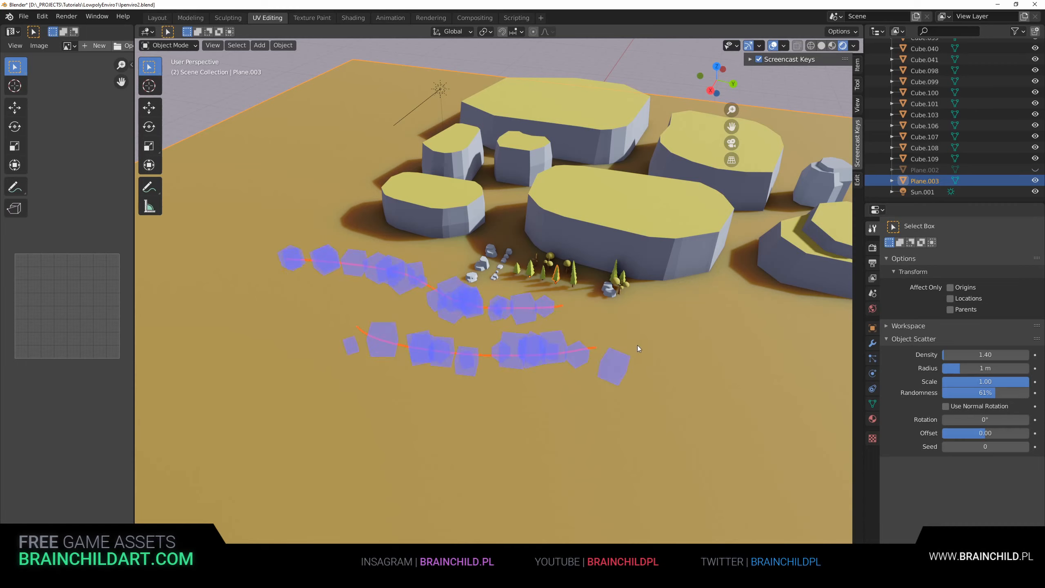
pyautogui.moveTo(667, 302); pyautogui.dragTo(691, 298)
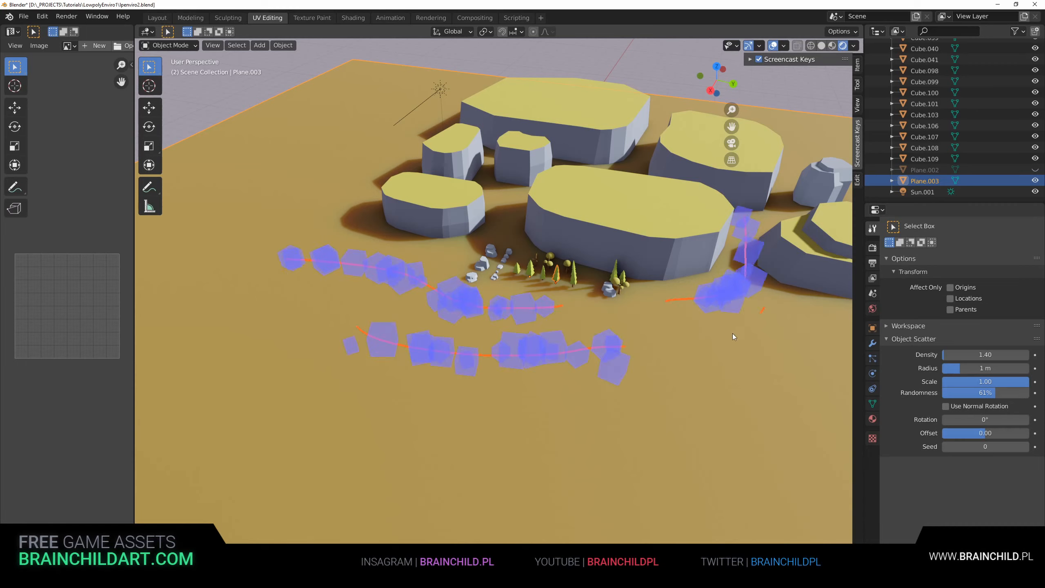
pyautogui.moveTo(733, 335); pyautogui.dragTo(621, 314)
pyautogui.moveTo(472, 428); pyautogui.dragTo(140, 412)
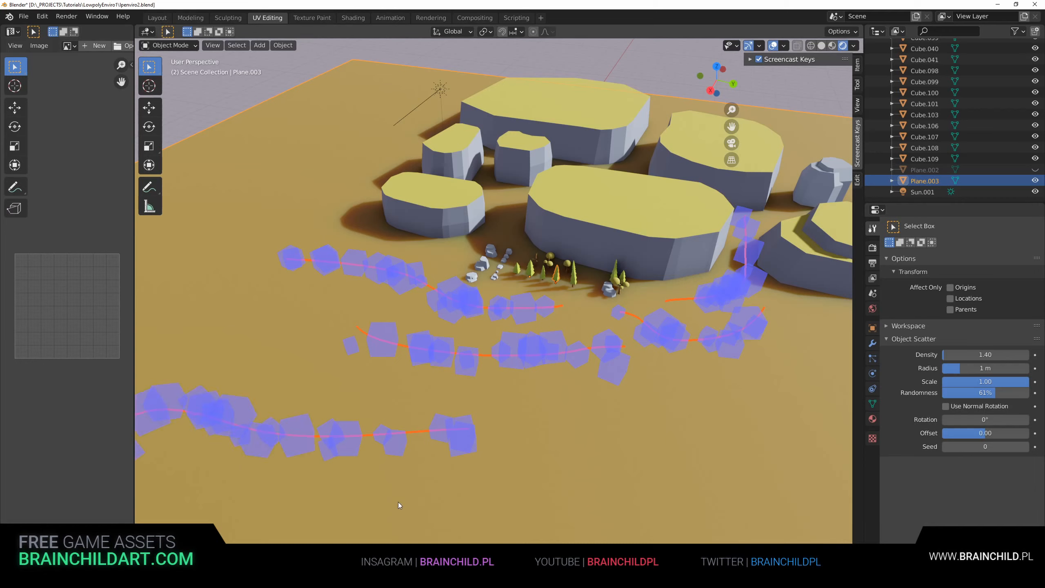
pyautogui.moveTo(508, 500)
pyautogui.mouseDown()
pyautogui.moveTo(794, 437)
pyautogui.moveTo(843, 307)
pyautogui.mouseUp()
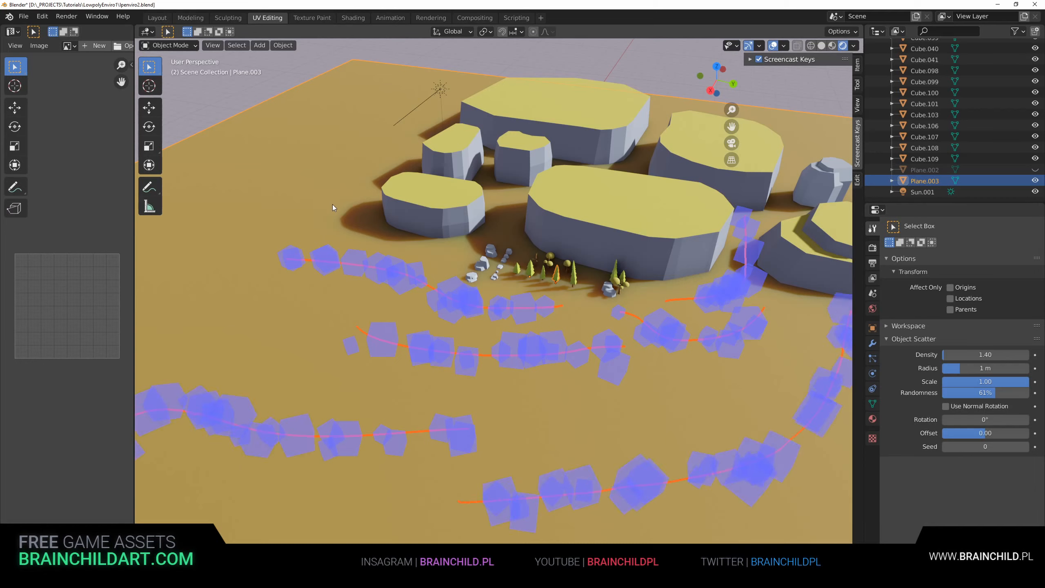
pyautogui.moveTo(328, 214); pyautogui.dragTo(428, 101)
pyautogui.press('Return')
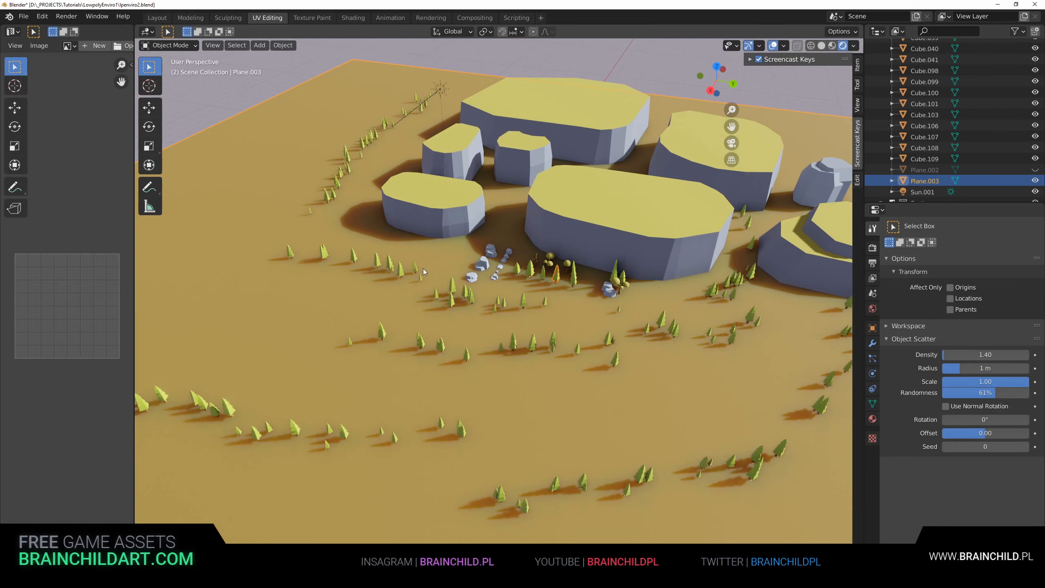
# Scatter the first small conifer of the prop row over the ground plane in curved strokes between the existing tree lines.
pyautogui.click(518, 268)
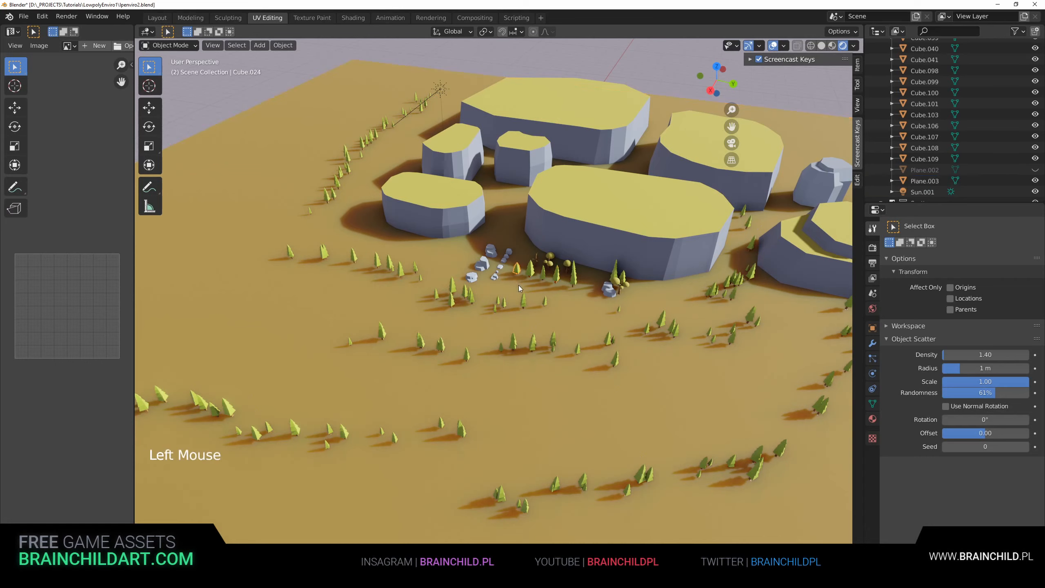
pyautogui.keyDown('shift'); pyautogui.click(537, 322); pyautogui.keyUp('shift')
pyautogui.press('q')
pyautogui.click(538, 322)
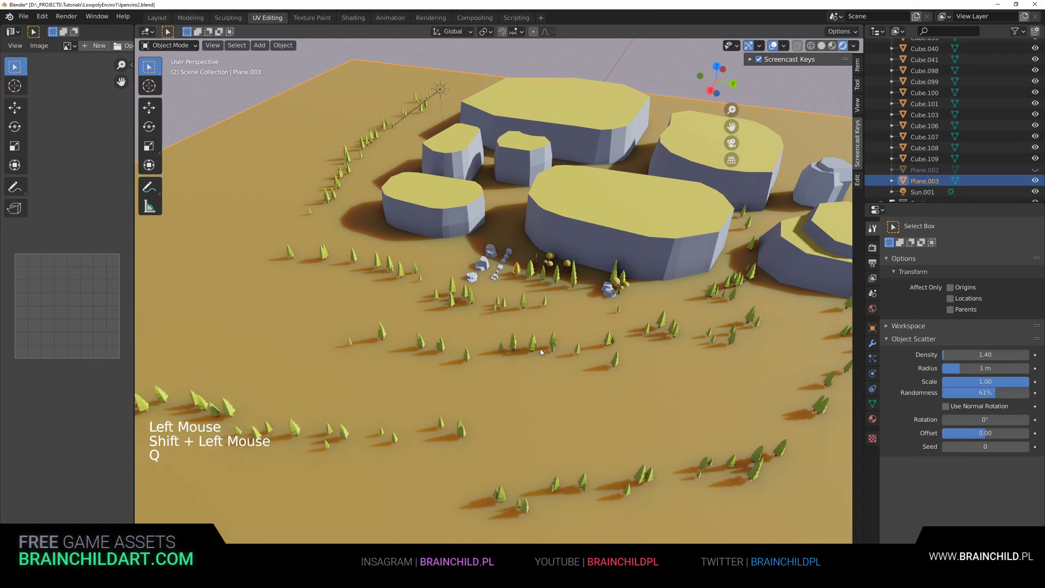
pyautogui.moveTo(471, 326); pyautogui.dragTo(409, 295)
pyautogui.moveTo(360, 227)
pyautogui.mouseDown()
pyautogui.moveTo(211, 248)
pyautogui.moveTo(233, 305)
pyautogui.mouseUp()
pyautogui.moveTo(473, 455)
pyautogui.mouseDown()
pyautogui.moveTo(618, 405)
pyautogui.moveTo(619, 356)
pyautogui.moveTo(647, 381)
pyautogui.moveTo(545, 353)
pyautogui.moveTo(540, 380)
pyautogui.mouseUp()
pyautogui.moveTo(808, 430)
pyautogui.mouseDown()
pyautogui.moveTo(706, 504)
pyautogui.moveTo(819, 471)
pyautogui.moveTo(663, 500)
pyautogui.mouseUp()
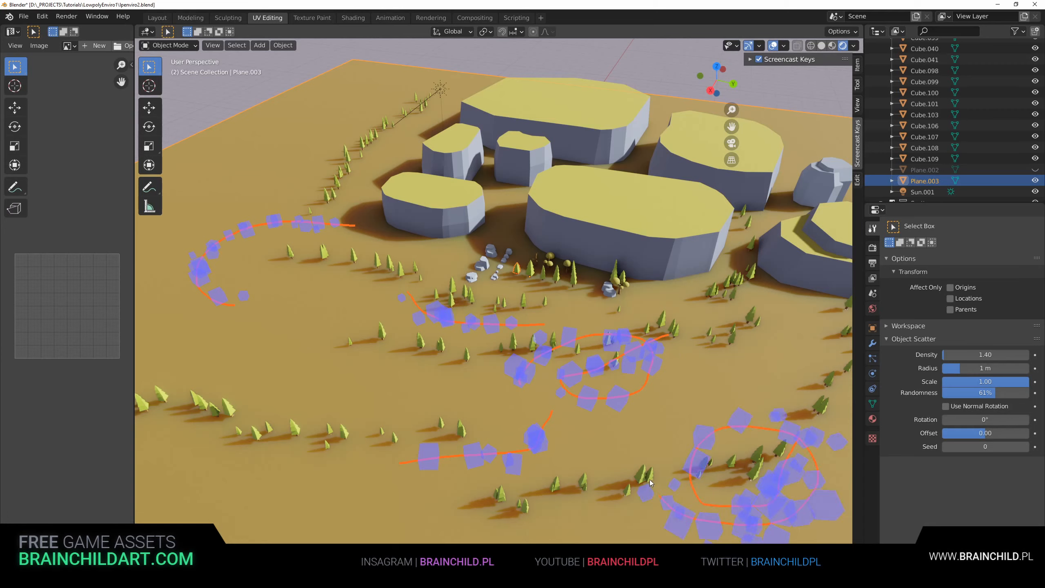
pyautogui.press('Return')
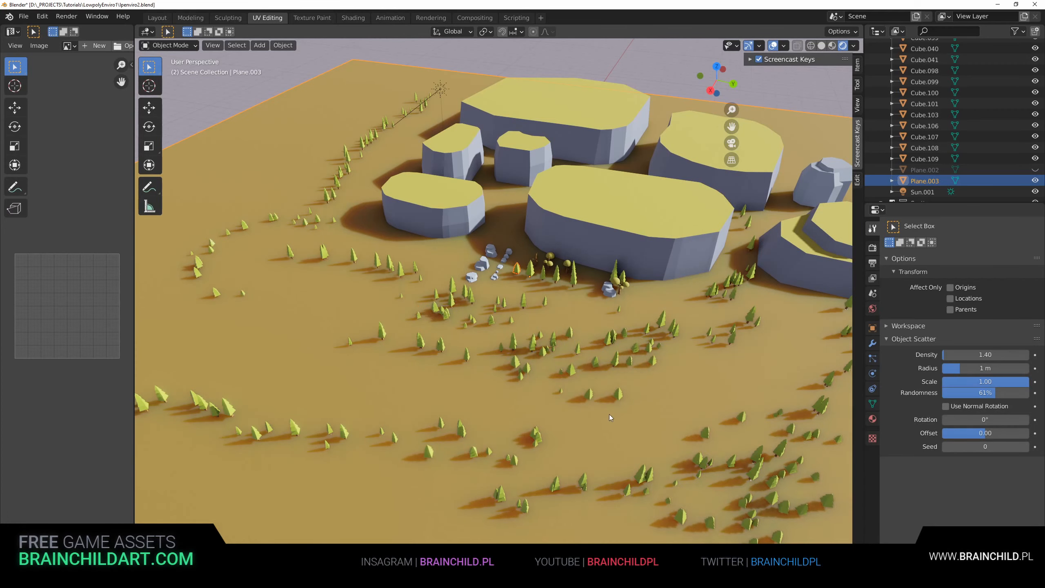
# Scatter one of the small prop rocks over the ground plane in short, separate strokes around the tree lines.
pyautogui.click(483, 266)
pyautogui.keyDown('shift'); pyautogui.click(585, 309); pyautogui.keyUp('shift')
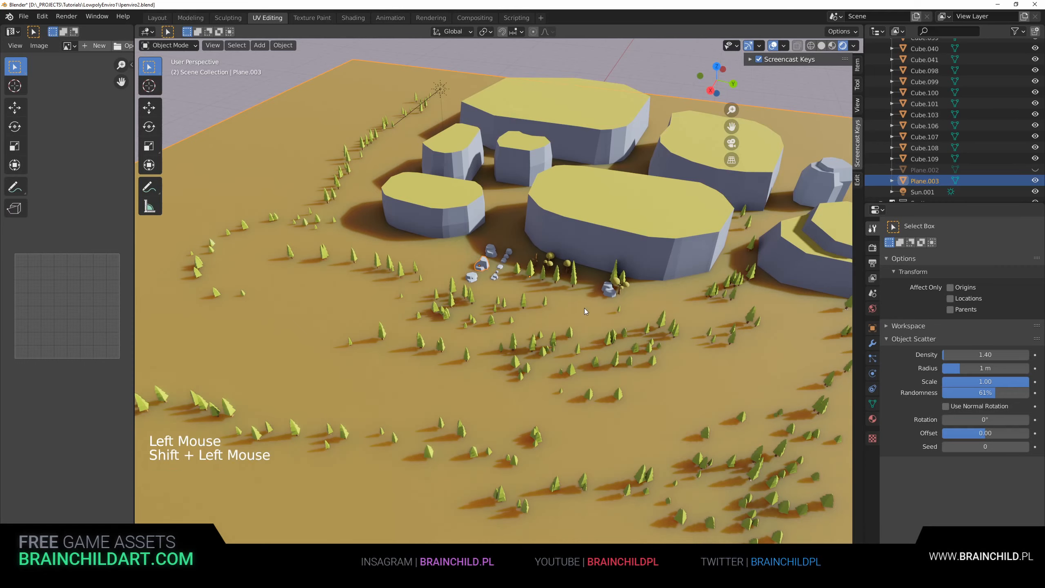
pyautogui.press('q')
pyautogui.moveTo(364, 330); pyautogui.dragTo(440, 373)
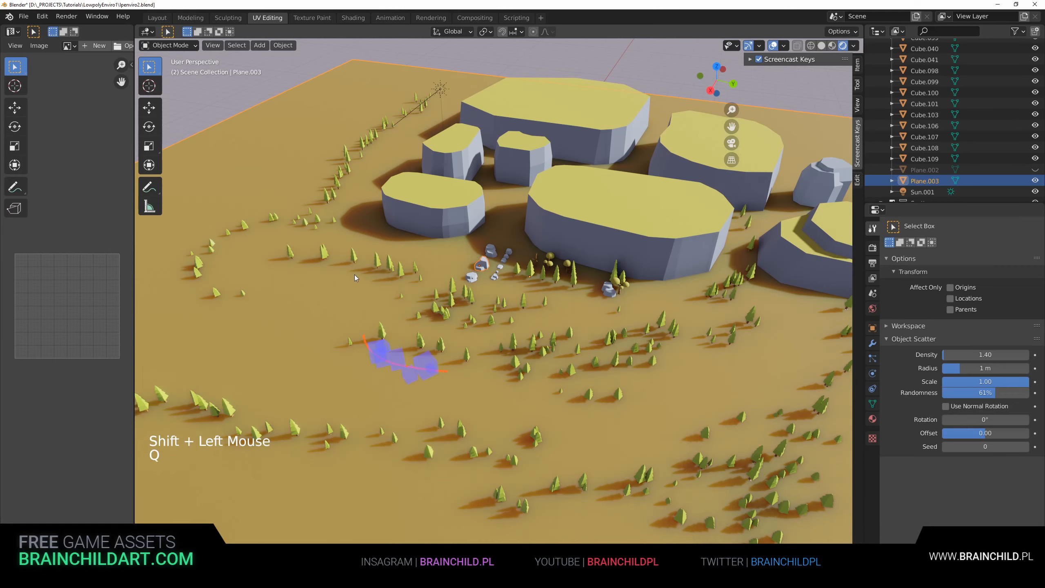
pyautogui.moveTo(296, 271); pyautogui.dragTo(269, 276)
pyautogui.moveTo(301, 202); pyautogui.dragTo(323, 182)
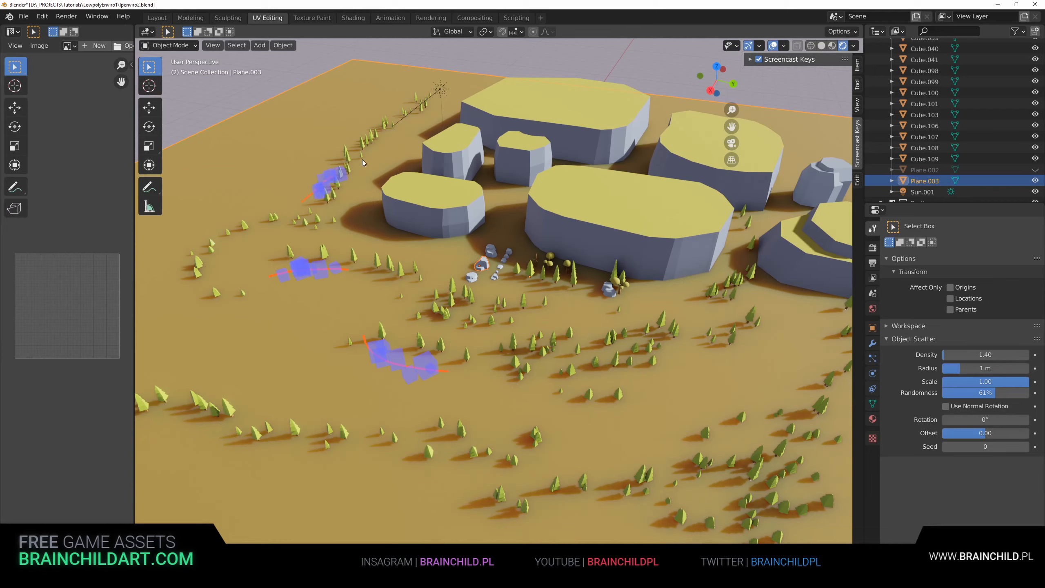
pyautogui.moveTo(376, 144); pyautogui.dragTo(432, 108)
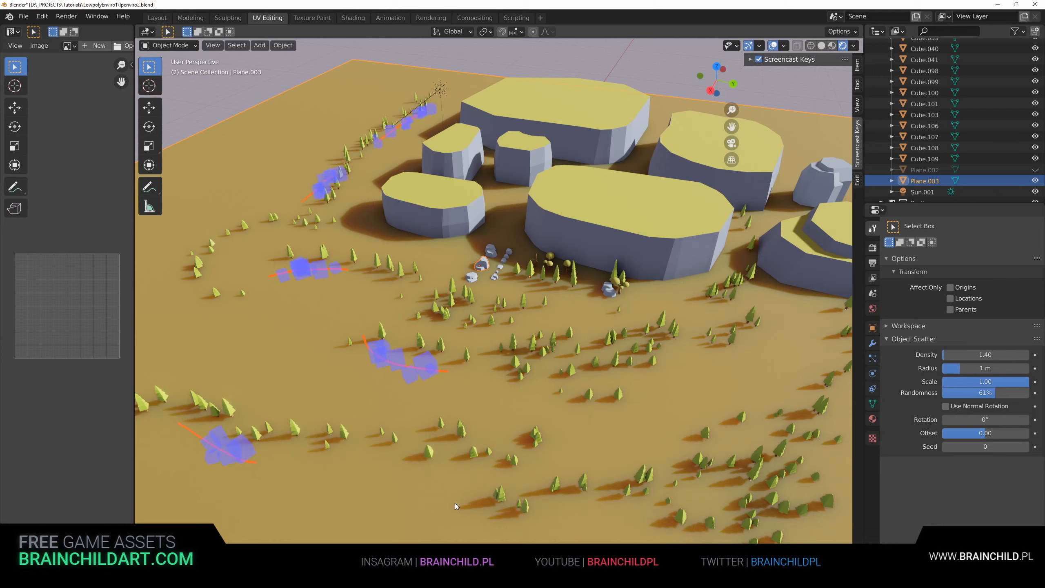
pyautogui.moveTo(455, 503); pyautogui.dragTo(579, 526)
pyautogui.moveTo(697, 496); pyautogui.dragTo(737, 480)
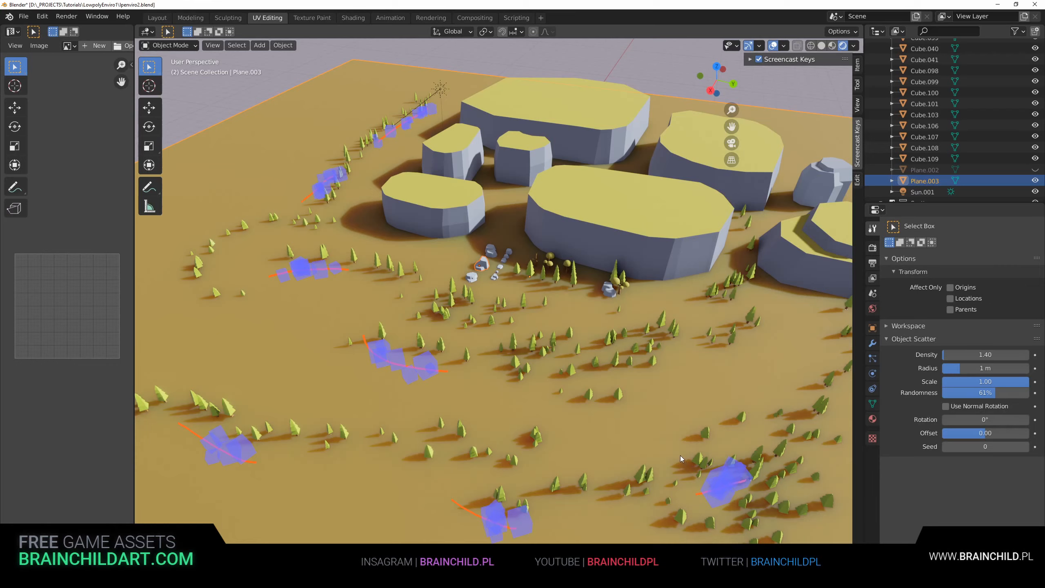
pyautogui.press('Return')
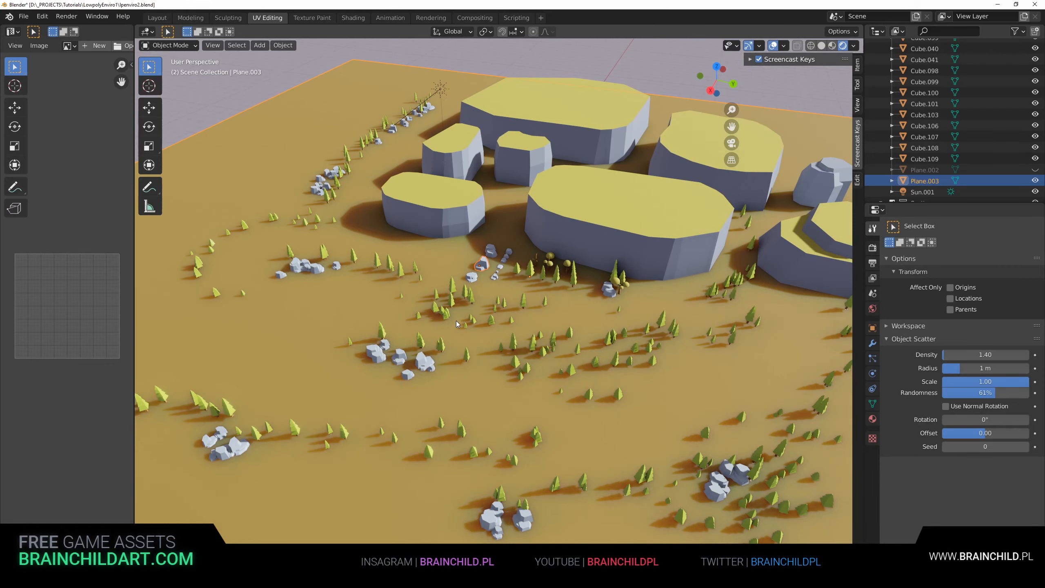
# Move the foreground cluster of conifer, bushes and rocks aside, clear of the rock and conifer it overlaps.
pyautogui.scroll(-3, 528, 275)
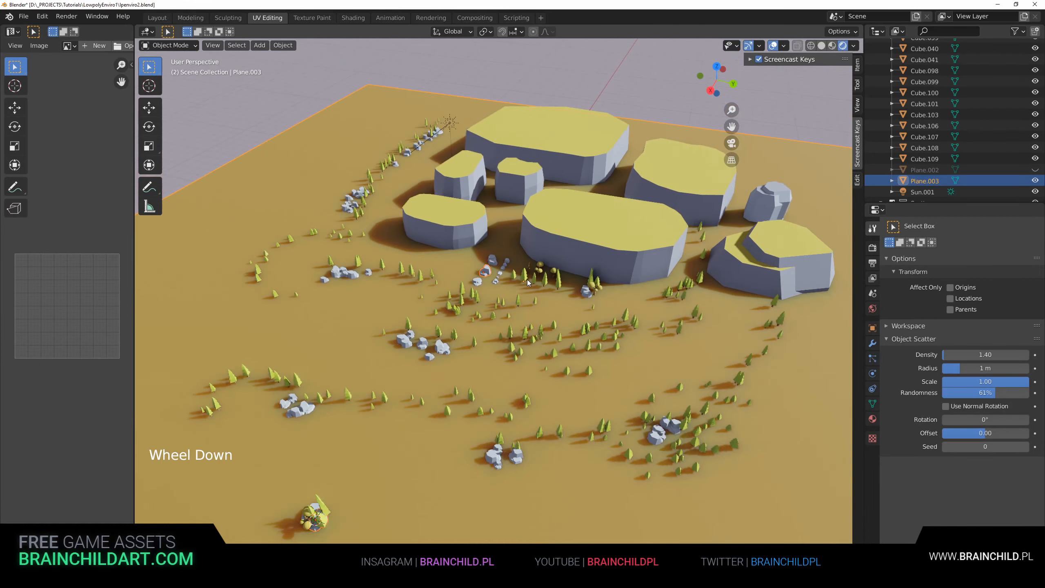
pyautogui.keyDown('shift'); pyautogui.moveTo(527, 275); pyautogui.dragTo(537, 259, button='middle'); pyautogui.keyUp('shift')
pyautogui.scroll(3, 540, 262)
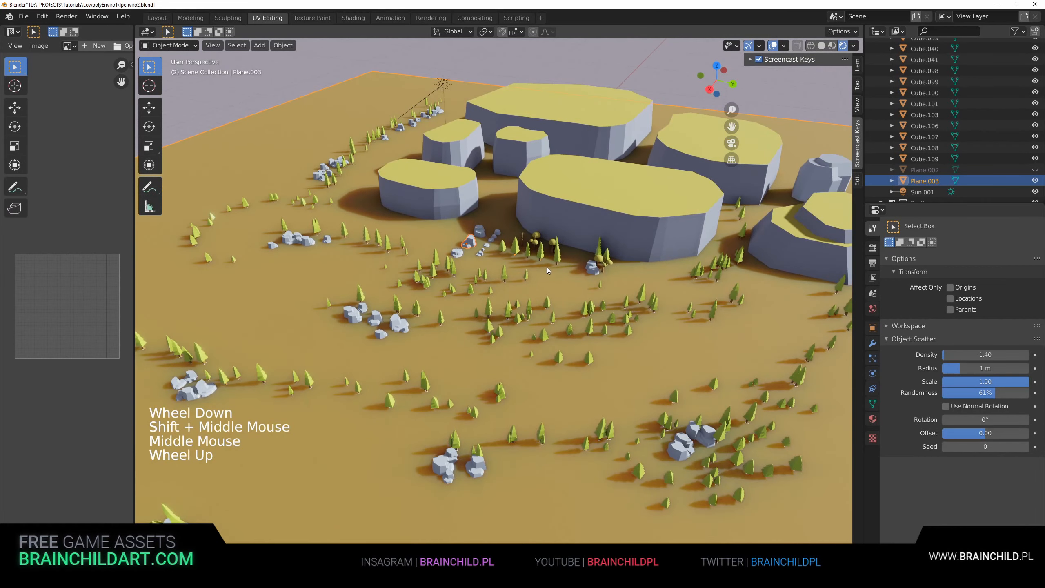
pyautogui.click(243, 459)
pyautogui.scroll(-2, 243, 459)
pyautogui.press('g')
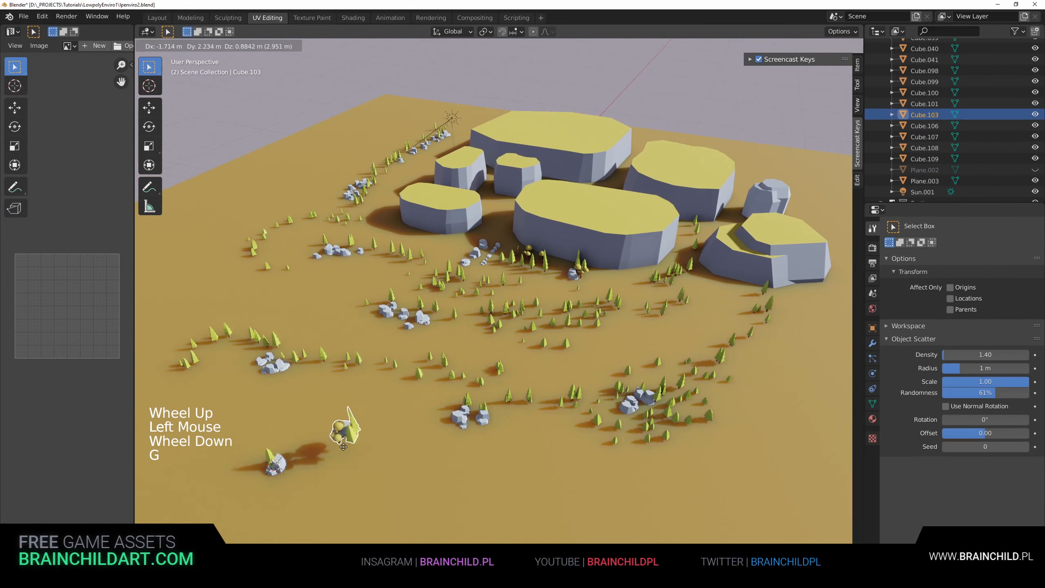
pyautogui.press('g')
pyautogui.click(250, 459)
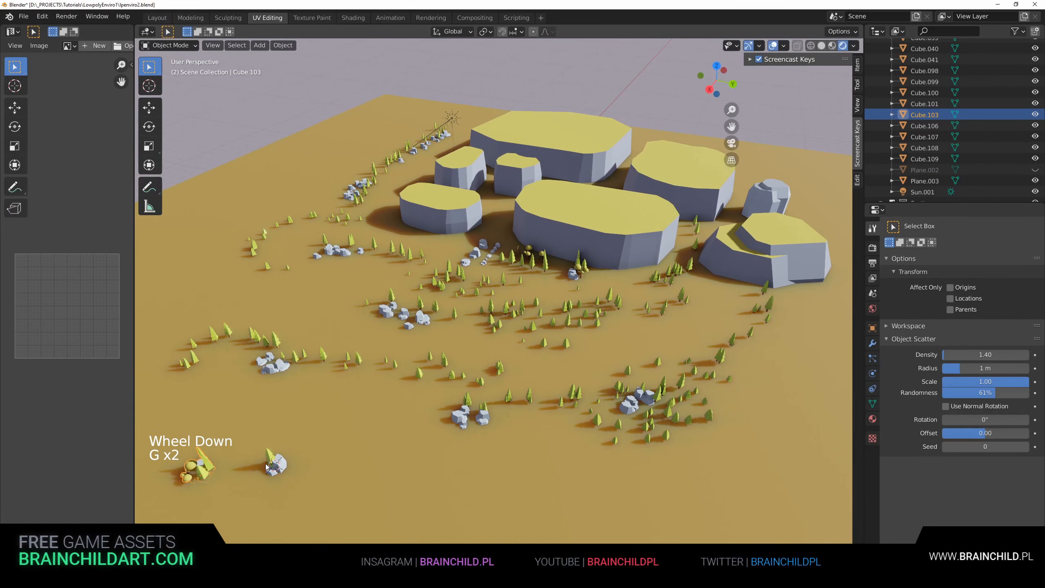
pyautogui.click(280, 465)
pyautogui.press('g')
pyautogui.rightClick(298, 473)
pyautogui.click(272, 456)
pyautogui.press('g')
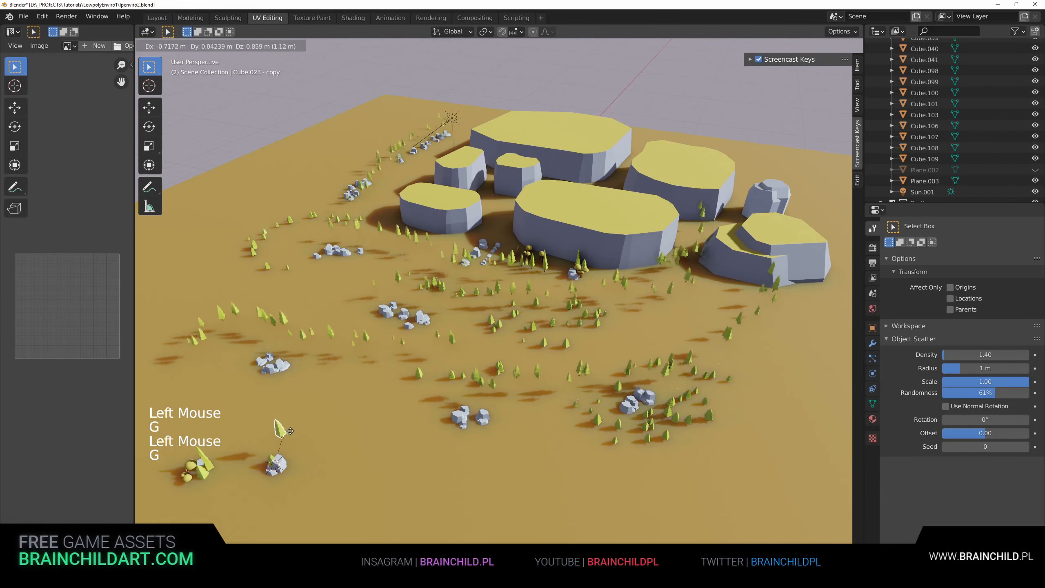
pyautogui.rightClick(280, 434)
# Raise the foreground cluster about 0.23 m along the global Z axis and apply its transform.
pyautogui.keyDown('shift'); pyautogui.moveTo(284, 437); pyautogui.dragTo(386, 408, button='middle'); pyautogui.keyUp('shift')
pyautogui.click(311, 439)
pyautogui.press('g')
pyautogui.press('g')
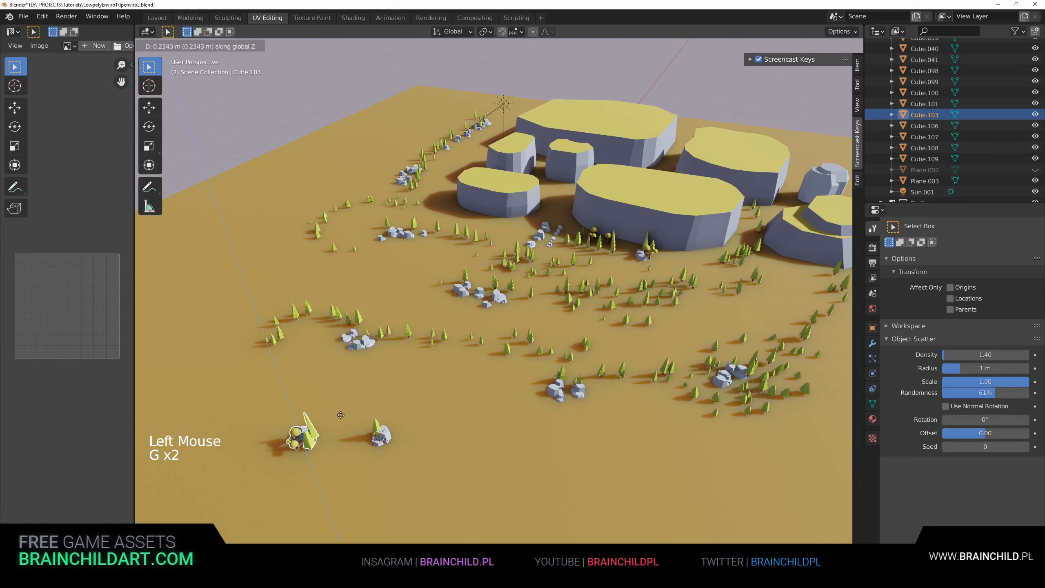
pyautogui.click(341, 415)
pyautogui.hotkey('ctrl', 'a')
pyautogui.click(341, 415)
# With the ground plane as the active object, draw Object Scatter strokes for the foreground cluster around the existing trees and rocks.
pyautogui.click(403, 399)
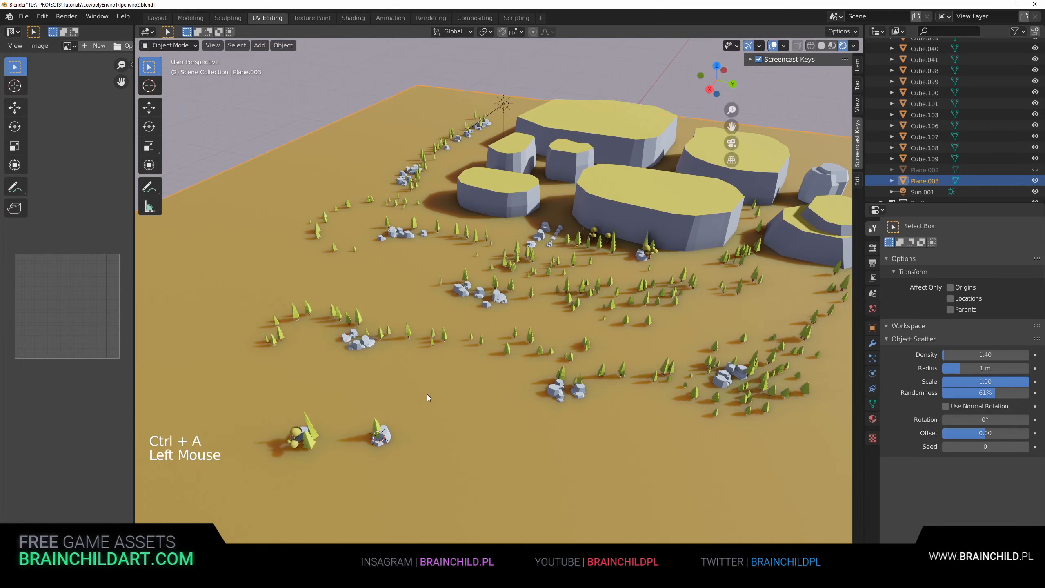
pyautogui.click(379, 433)
pyautogui.keyDown('shift'); pyautogui.click(380, 412); pyautogui.keyUp('shift')
pyautogui.press('q')
pyautogui.click(380, 411)
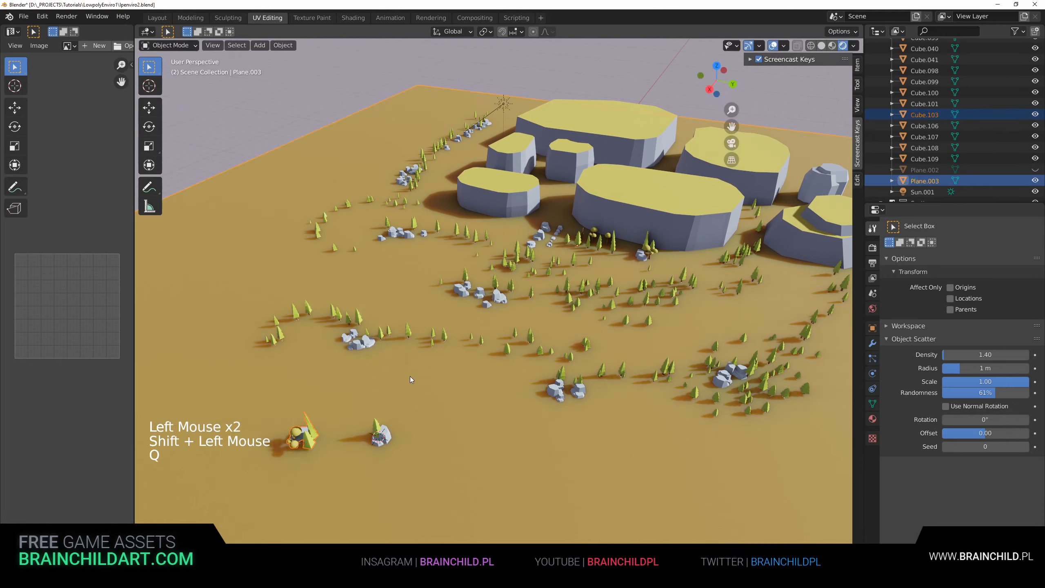
pyautogui.moveTo(393, 347)
pyautogui.mouseDown()
pyautogui.moveTo(330, 364)
pyautogui.moveTo(314, 339)
pyautogui.moveTo(319, 346)
pyautogui.mouseUp()
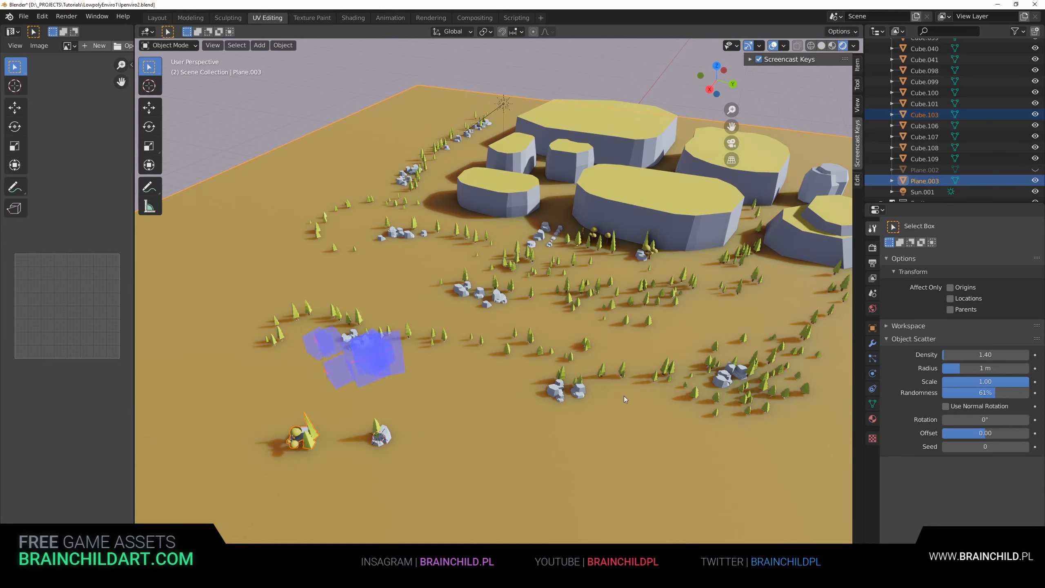
pyautogui.moveTo(773, 422); pyautogui.dragTo(805, 412)
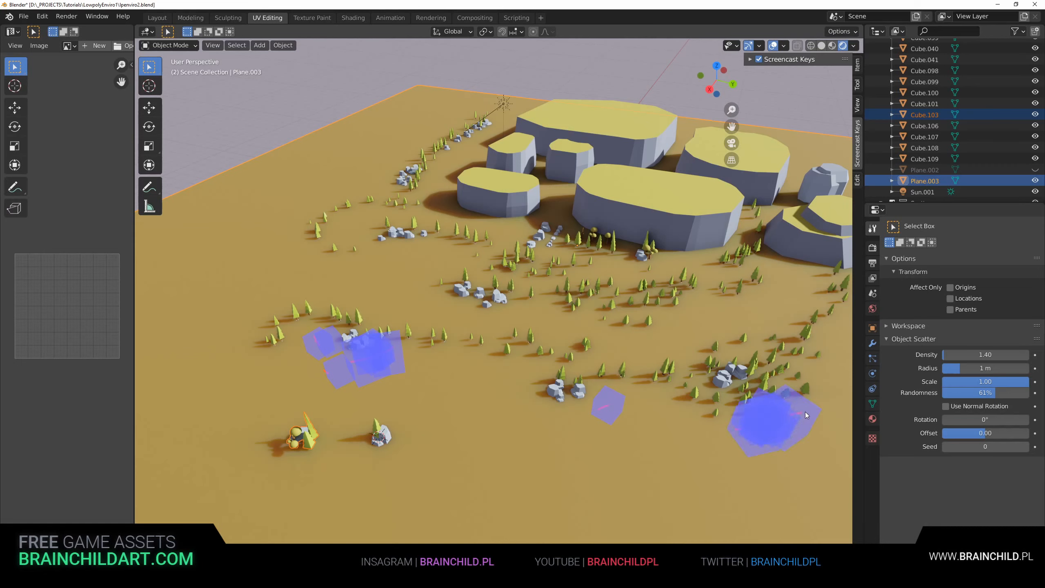
pyautogui.moveTo(741, 306); pyautogui.dragTo(686, 312)
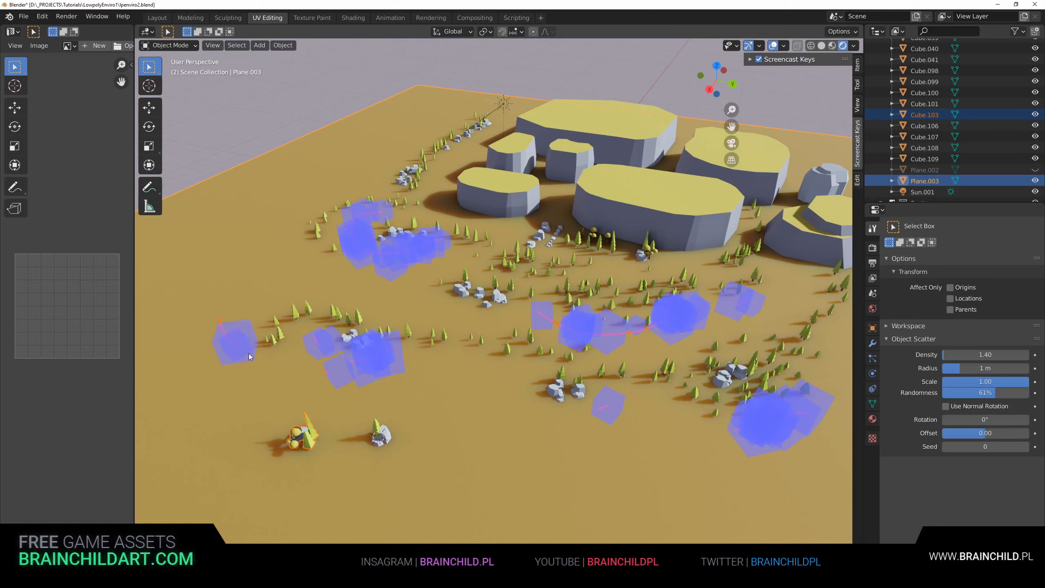
pyautogui.moveTo(264, 390); pyautogui.dragTo(395, 391)
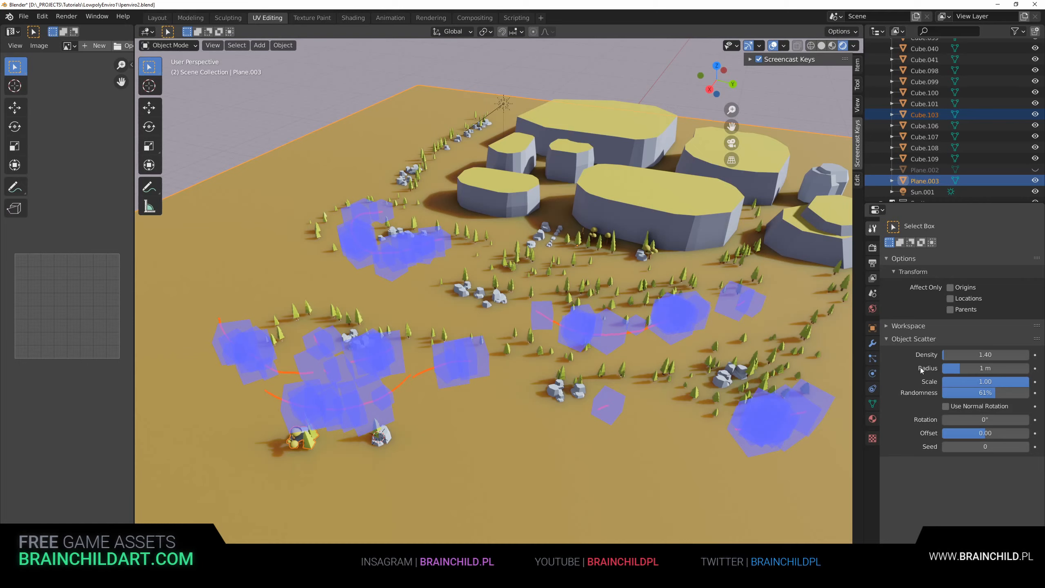
# Set the scatter density to 0.47 and apply the cluster scattering.
pyautogui.moveTo(948, 355)
pyautogui.mouseDown()
pyautogui.moveTo(964, 356)
pyautogui.moveTo(942, 355)
pyautogui.mouseUp()
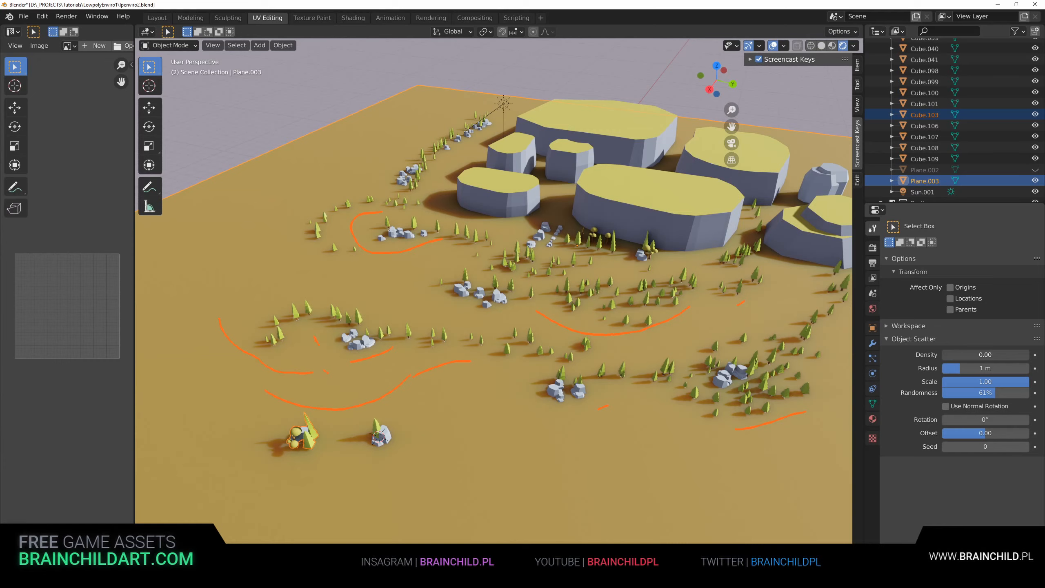
pyautogui.moveTo(943, 355); pyautogui.dragTo(942, 355)
pyautogui.press('Return')
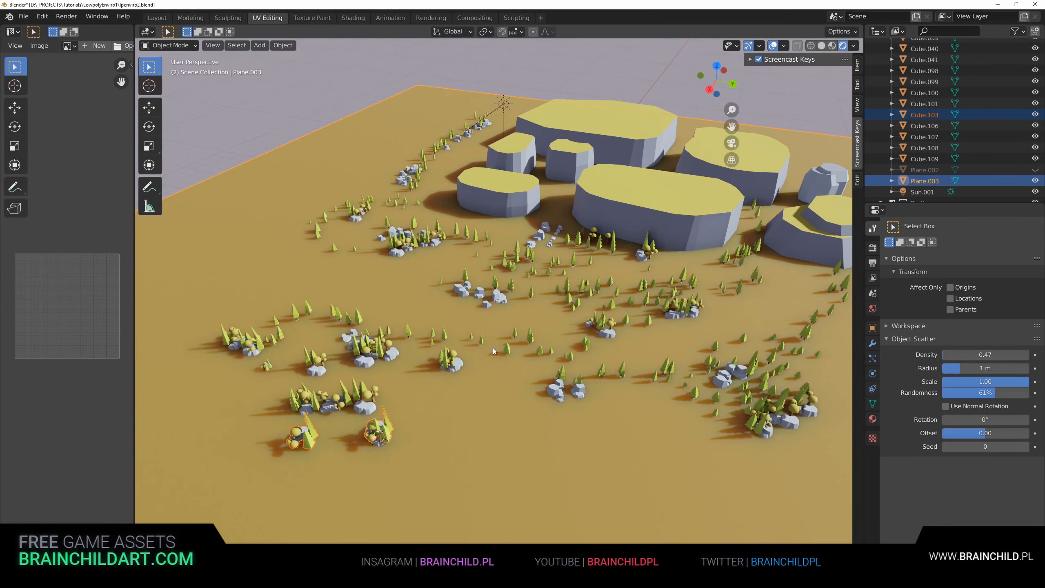
# Move the original cluster about 1 m along the global X axis, in among the scattered clusters.
pyautogui.click(308, 433)
pyautogui.press('g')
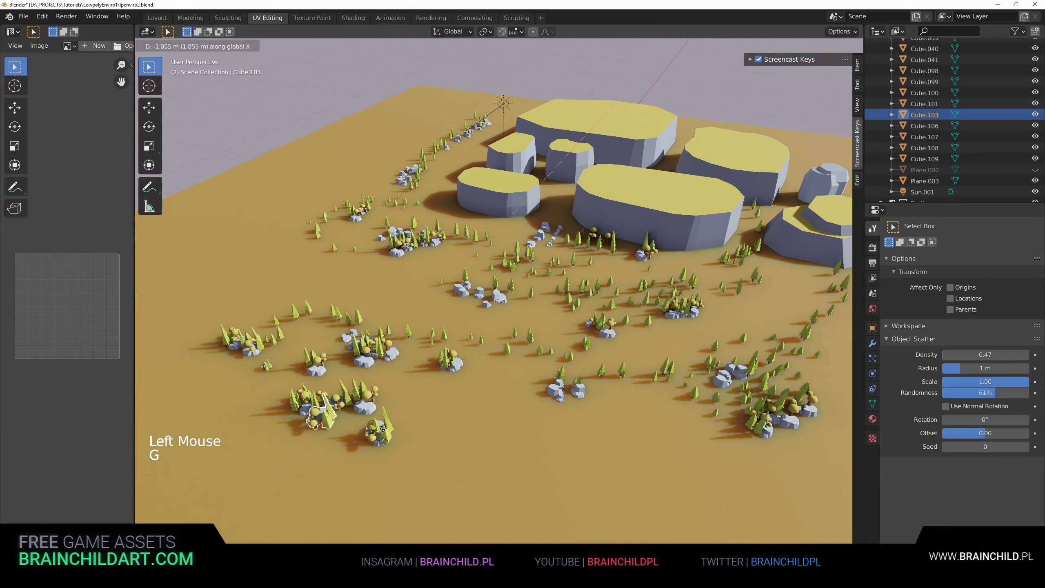
pyautogui.click(364, 410)
pyautogui.click(393, 434)
pyautogui.press('g')
pyautogui.rightClick(391, 434)
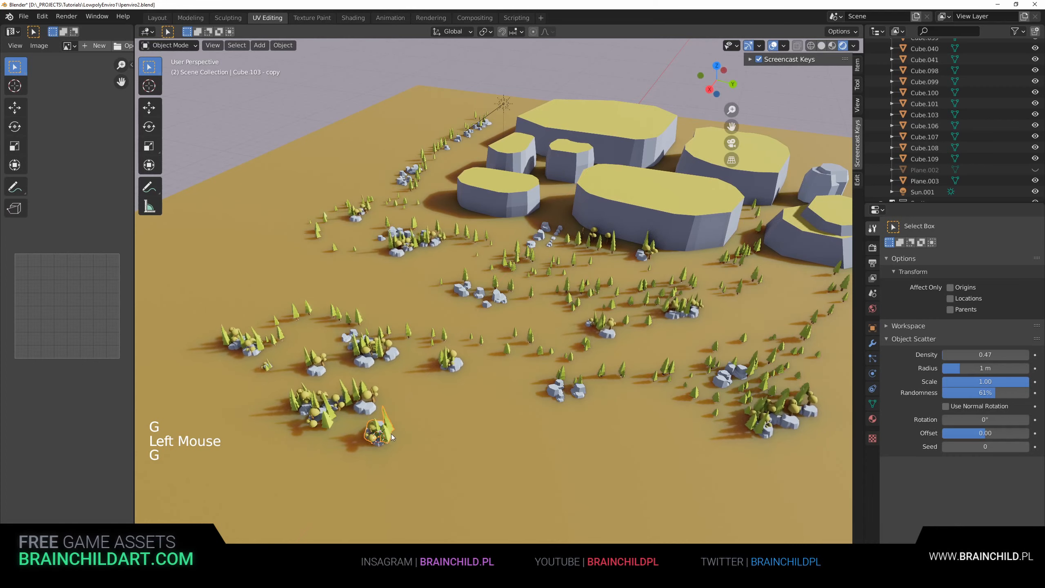
pyautogui.click(383, 445)
pyautogui.press('g')
pyautogui.press('x')
pyautogui.rightClick(365, 438)
pyautogui.press('g')
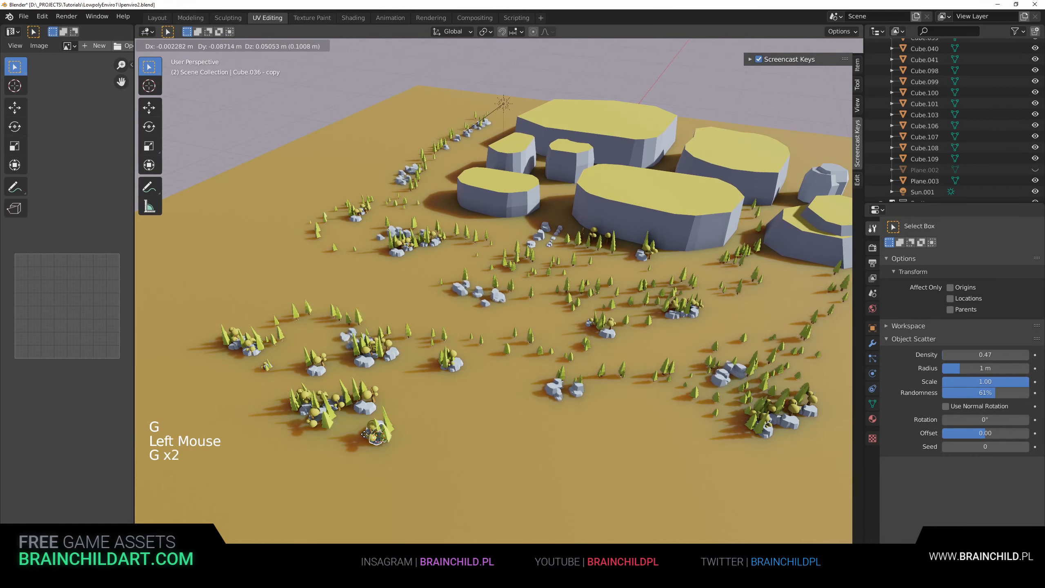
pyautogui.rightClick(427, 436)
pyautogui.click(462, 430)
# Select a conifer in the prop row and add the large flat-topped rock behind it as the active object.
pyautogui.scroll(-1, 469, 419)
pyautogui.keyDown('shift'); pyautogui.moveTo(469, 419); pyautogui.dragTo(490, 404, button='middle'); pyautogui.keyUp('shift')
pyautogui.scroll(1, 498, 392)
pyautogui.moveTo(489, 405); pyautogui.dragTo(486, 405, button='middle')
pyautogui.moveTo(485, 405); pyautogui.dragTo(492, 360, button='middle')
pyautogui.click(646, 199)
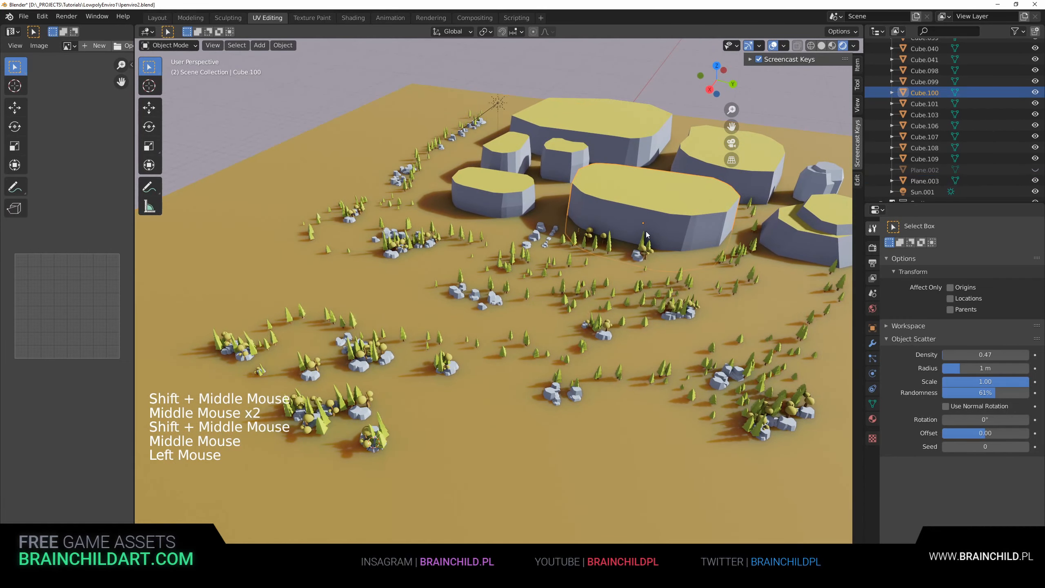
pyautogui.scroll(-2, 646, 199)
pyautogui.keyDown('shift'); pyautogui.moveTo(638, 232); pyautogui.dragTo(565, 311, button='middle'); pyautogui.keyUp('shift')
pyautogui.scroll(1, 630, 241)
pyautogui.scroll(1, 630, 242)
pyautogui.scroll(3, 540, 374)
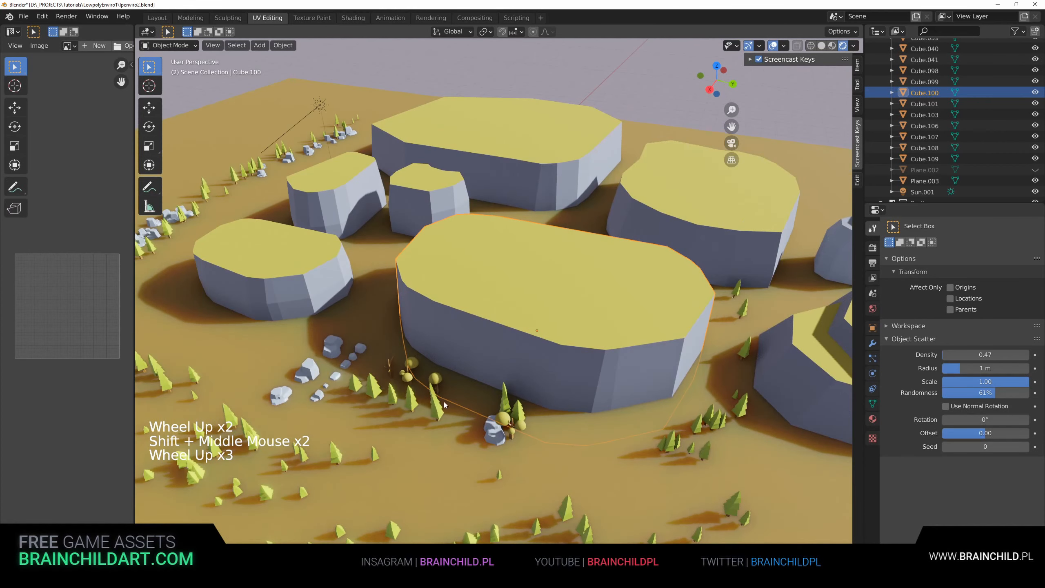
pyautogui.scroll(-1, 444, 401)
pyautogui.keyDown('shift'); pyautogui.moveTo(445, 402); pyautogui.dragTo(461, 386, button='middle'); pyautogui.keyUp('shift')
pyautogui.click(434, 353)
pyautogui.keyDown('shift'); pyautogui.click(528, 283); pyautogui.keyUp('shift')
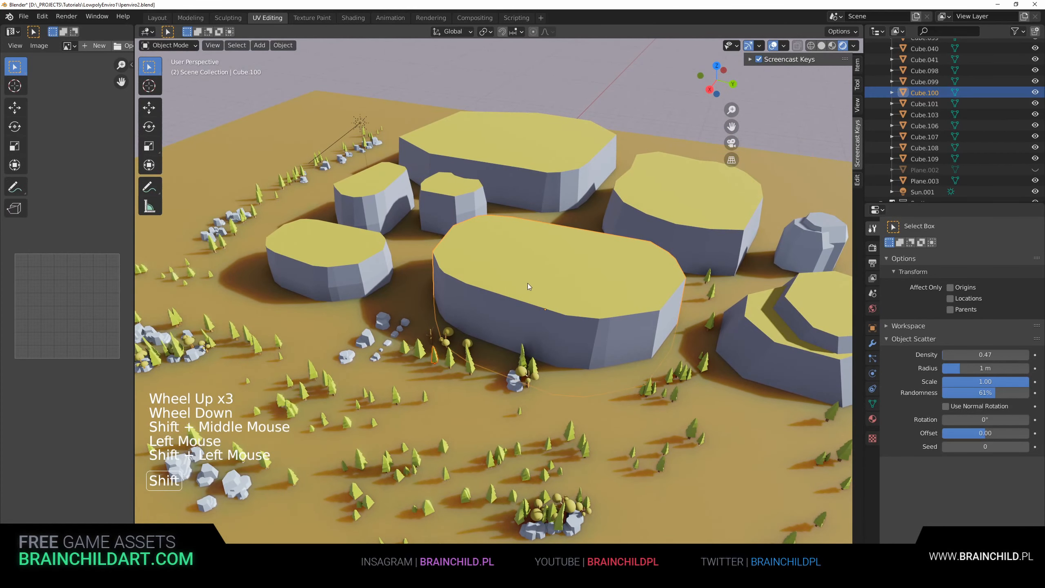
# Scatter the selected conifer over the large rock's flat top in strokes along its rim and across its middle.
pyautogui.press('q')
pyautogui.click(530, 284)
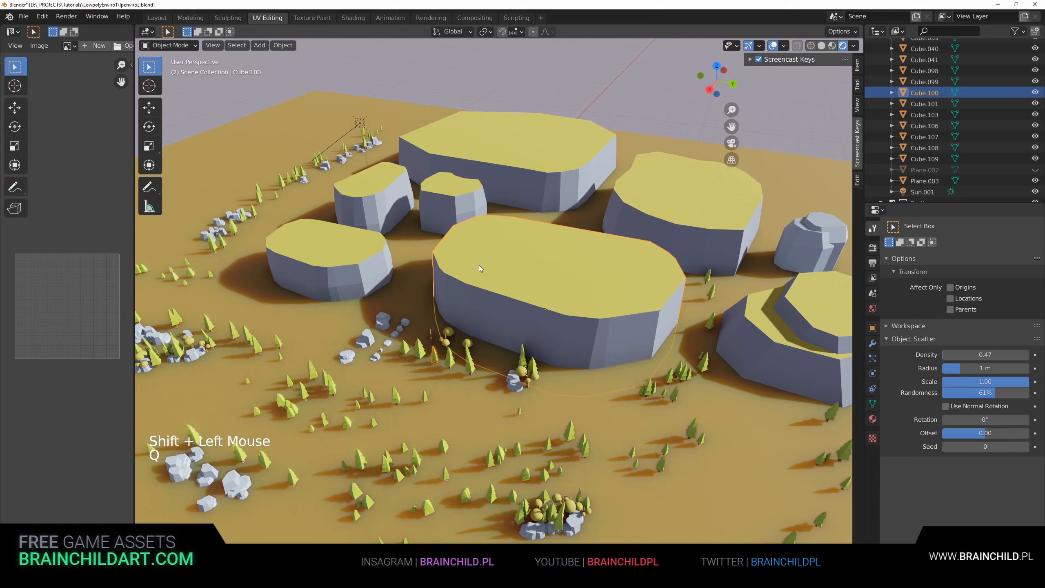
pyautogui.moveTo(478, 270)
pyautogui.mouseDown()
pyautogui.moveTo(513, 284)
pyautogui.moveTo(647, 293)
pyautogui.mouseUp()
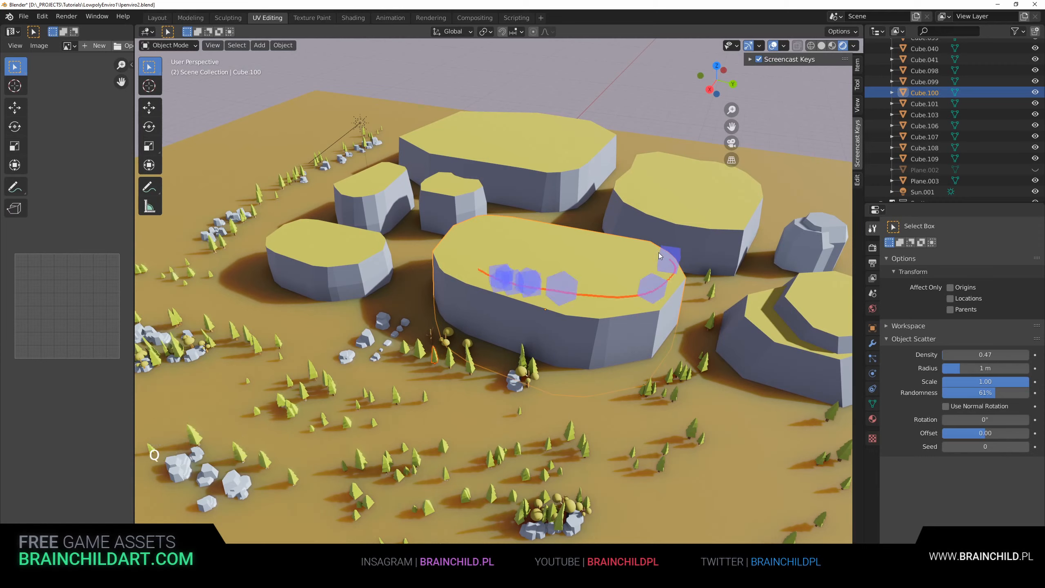
pyautogui.moveTo(660, 256)
pyautogui.mouseDown()
pyautogui.moveTo(556, 229)
pyautogui.moveTo(646, 266)
pyautogui.mouseUp()
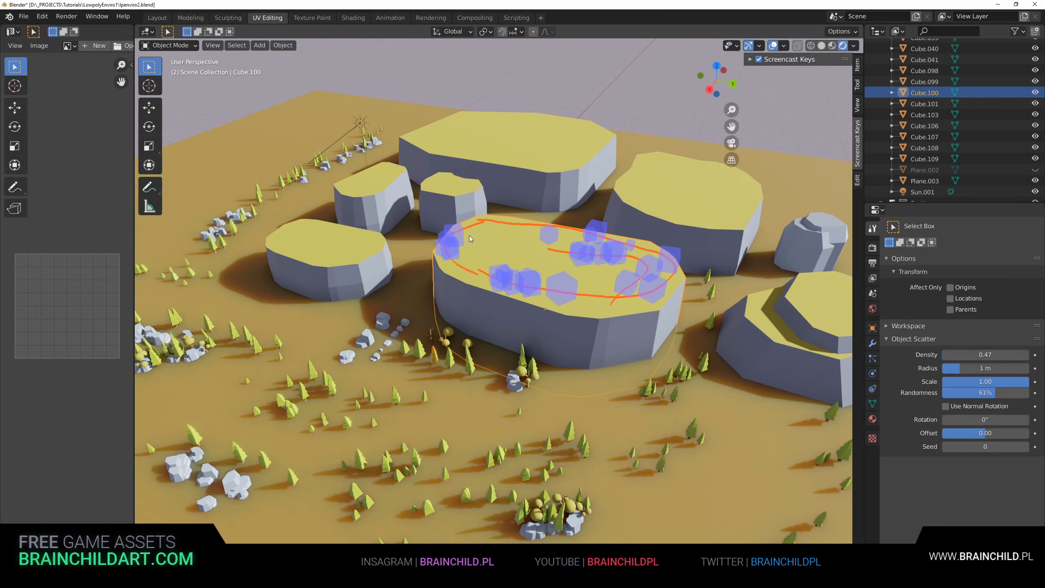
pyautogui.press('Return')
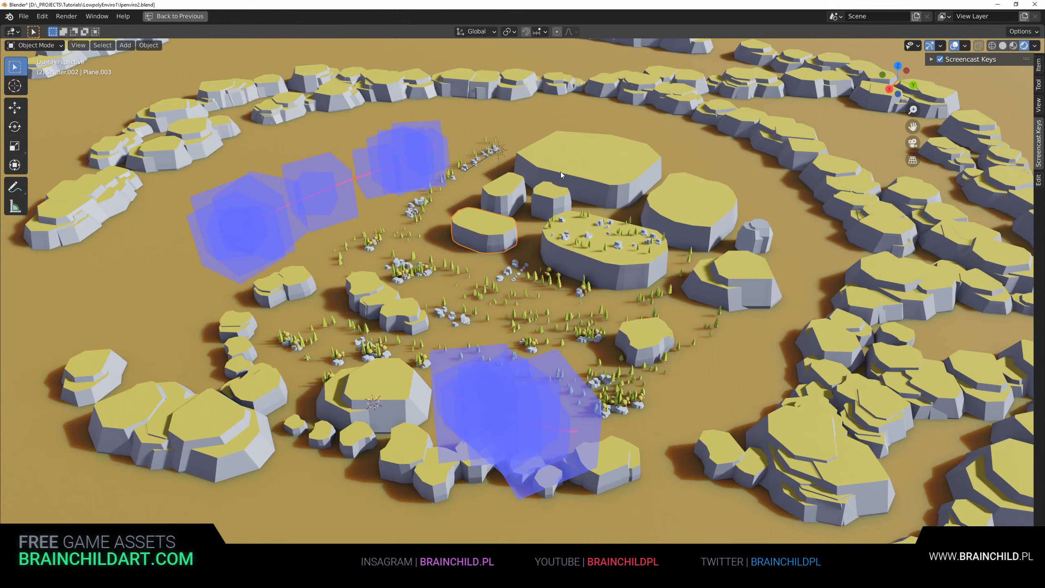
# Apply the drawn scatter strokes of the small flat-topped rock on the ground beside and in front of the rock formation.
pyautogui.scroll(4, 531, 267)
pyautogui.scroll(-4, 523, 267)
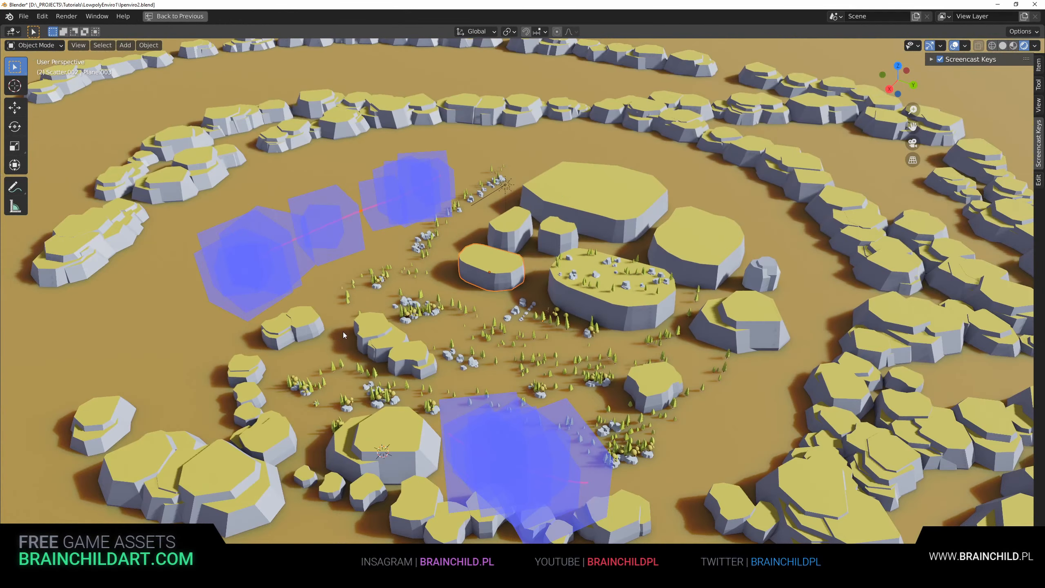
pyautogui.scroll(3, 381, 351)
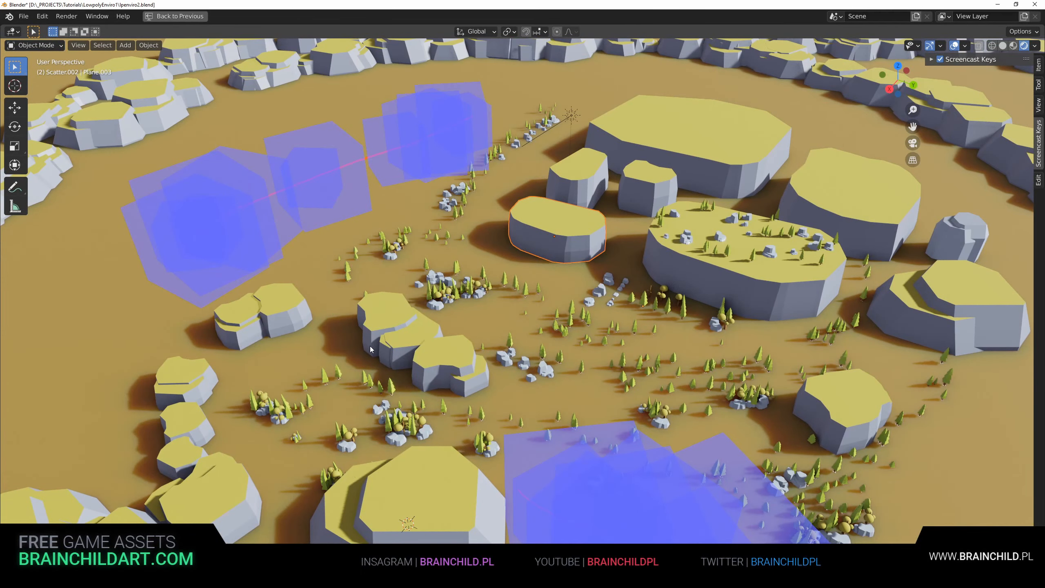
pyautogui.press('Return')
# Select the scattered conifer group, try moving it, and return the maximized viewport to the full workspace layout.
pyautogui.click(359, 385)
pyautogui.scroll(5, 416, 344)
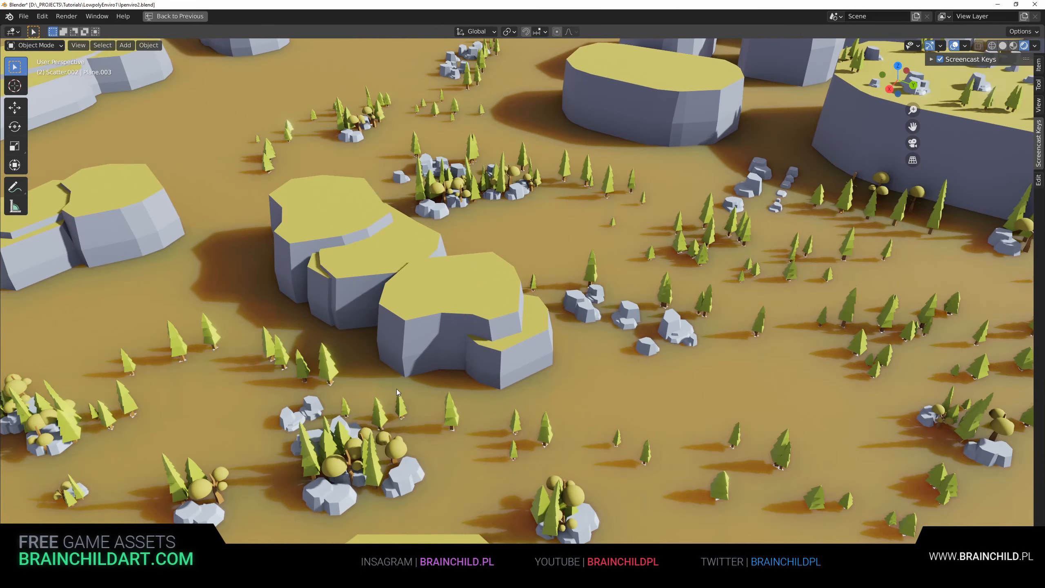
pyautogui.scroll(-3, 386, 413)
pyautogui.moveTo(448, 350); pyautogui.dragTo(443, 326, button='middle')
pyautogui.press('g')
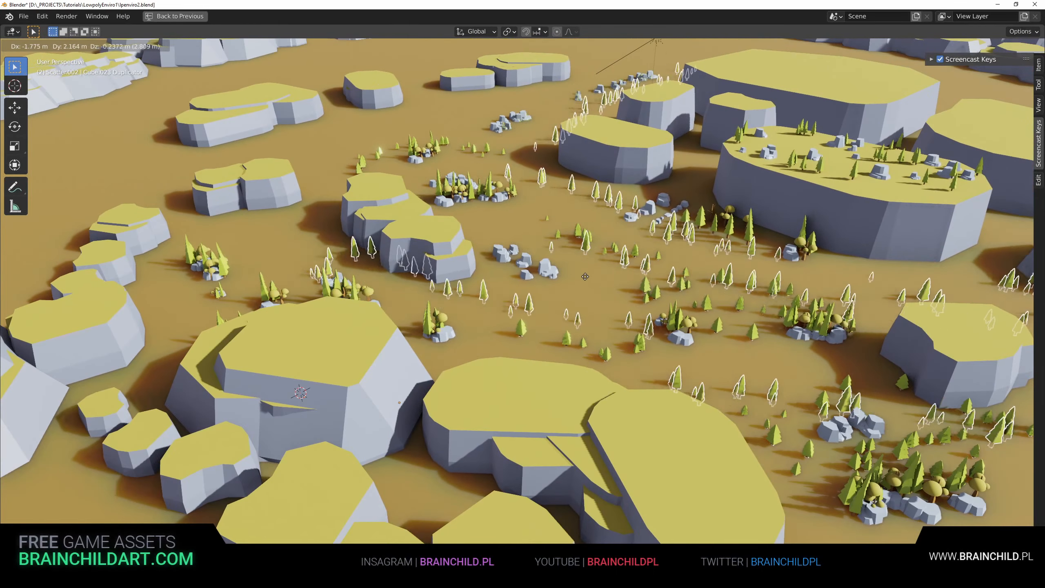
pyautogui.rightClick(483, 285)
pyautogui.hotkey('ctrl', 'space')
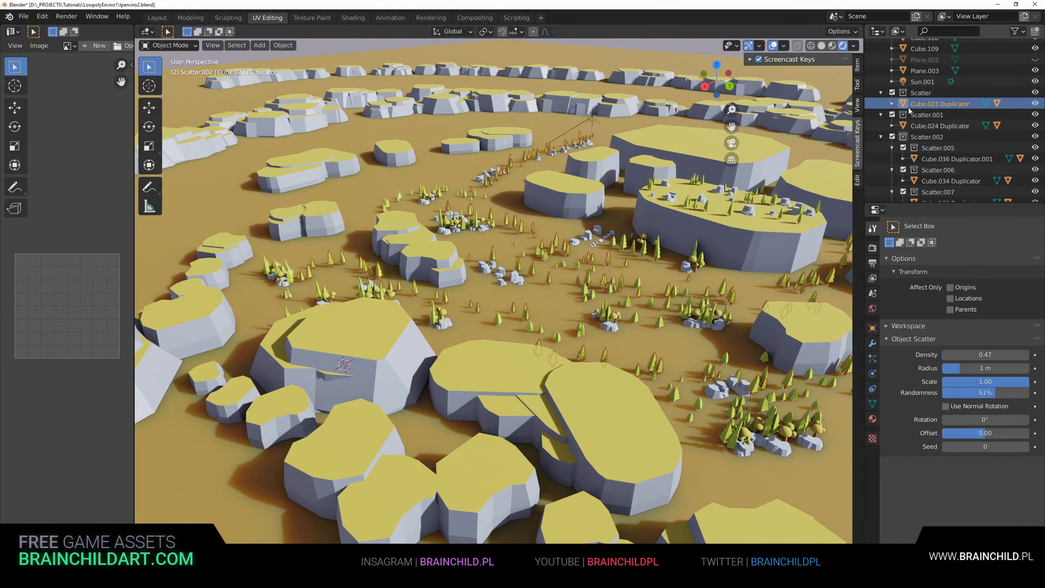
# Make the instances of Cube.023 Duplicator real and look through the conifer copies in the Scatter collection.
pyautogui.moveTo(500, 280); pyautogui.dragTo(487, 269, button='middle')
pyautogui.hotkey('ctrl', 'a')
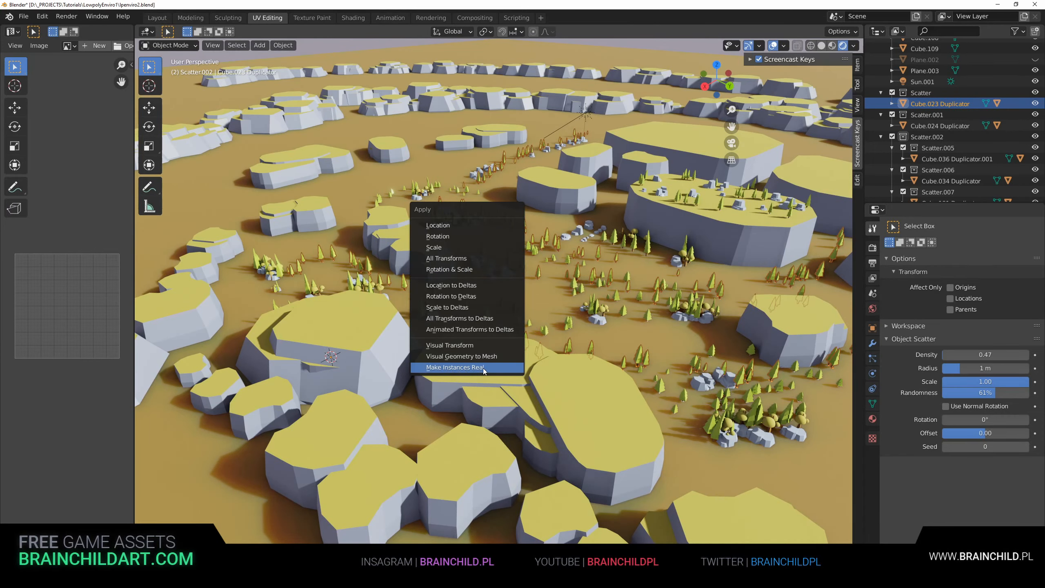
pyautogui.click(457, 368)
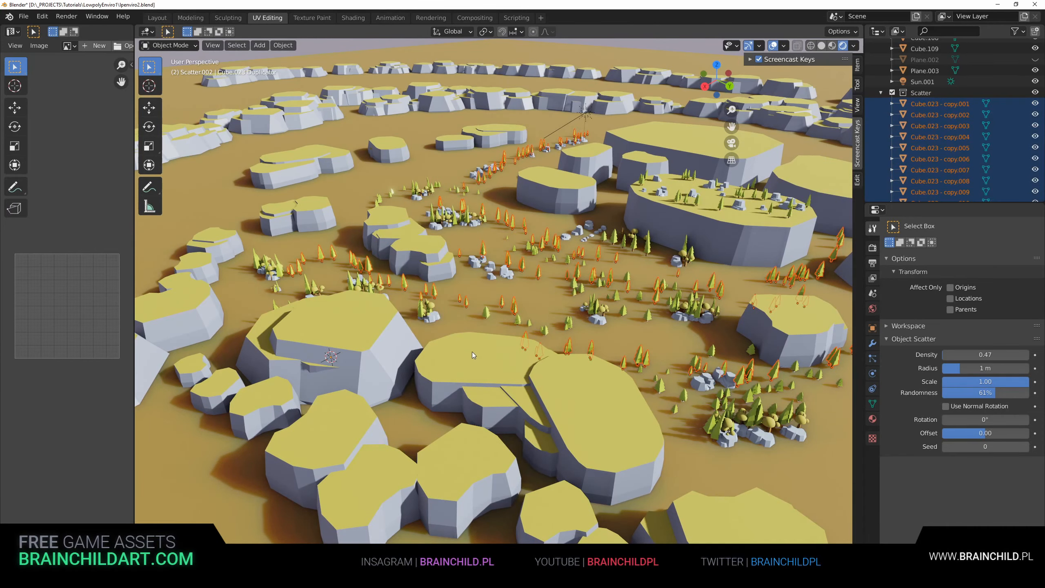
pyautogui.scroll(6, 472, 351)
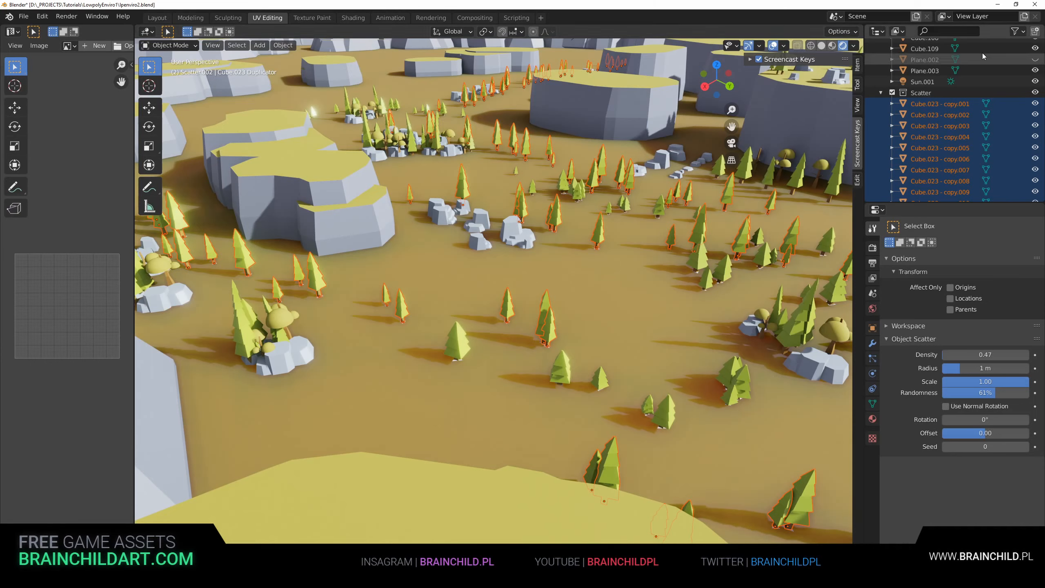
pyautogui.scroll(-12, 921, 139)
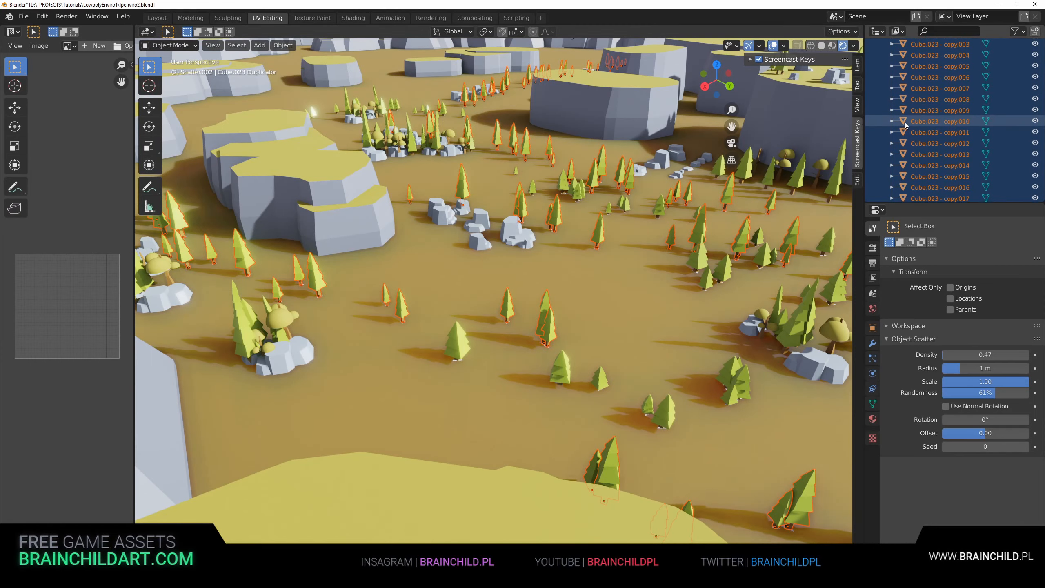
pyautogui.scroll(-20, 932, 141)
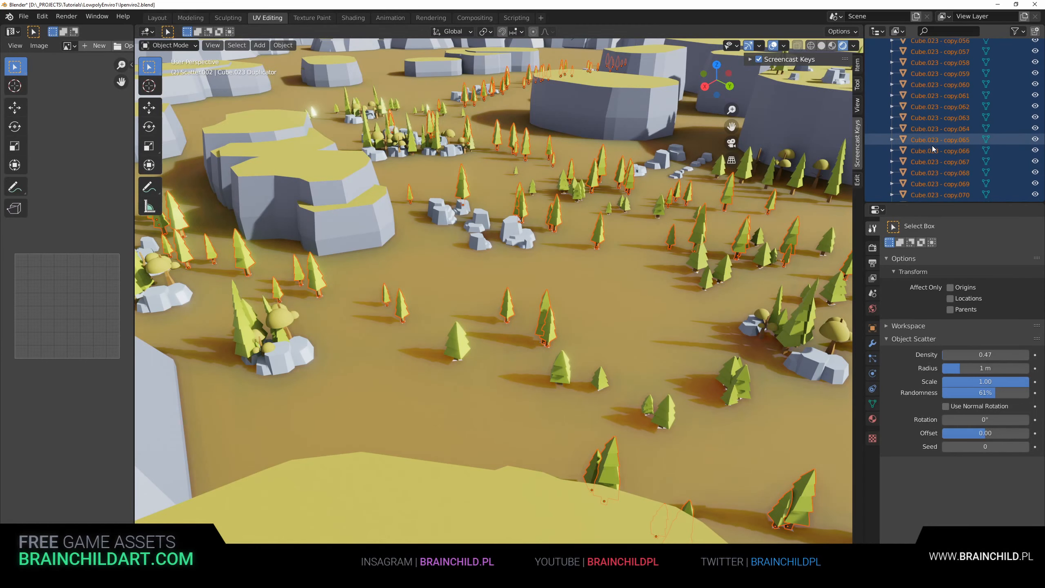
pyautogui.scroll(-18, 932, 170)
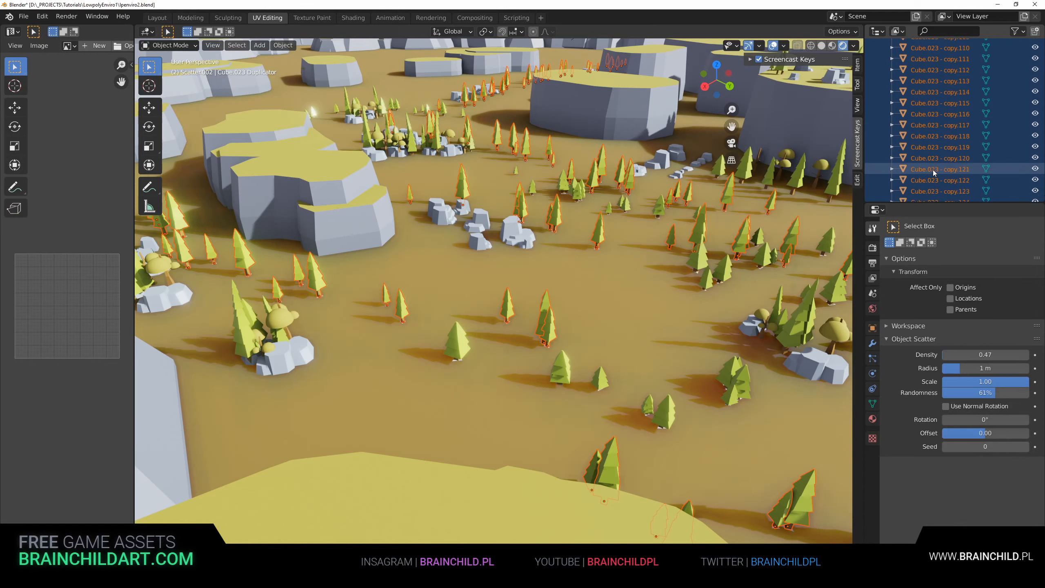
pyautogui.scroll(4, 938, 160)
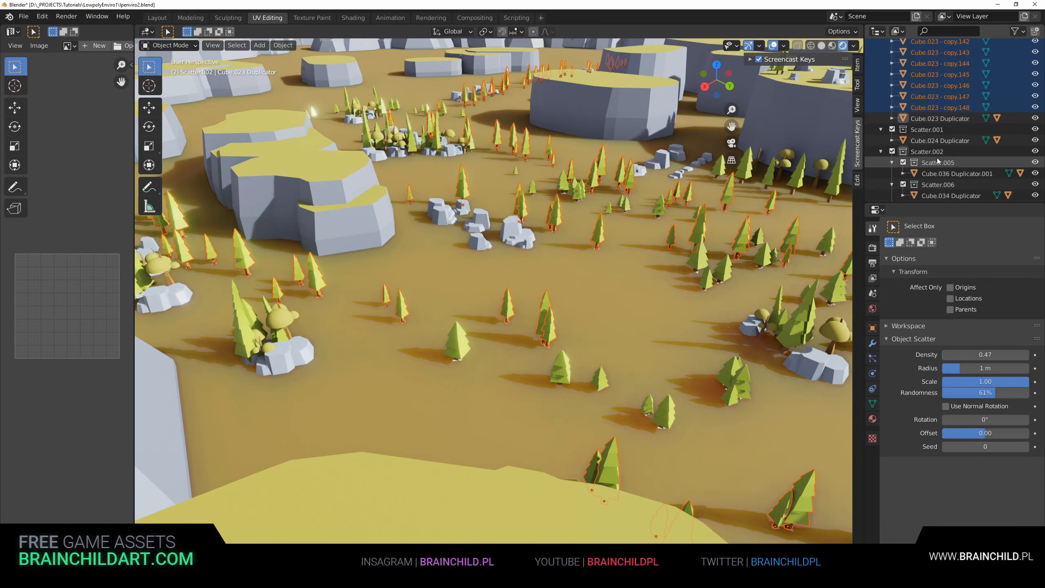
# Open one of the conifer copies in Edit Mode and try moving the vertex selection at its tip.
pyautogui.click(545, 310)
pyautogui.press('Tab')
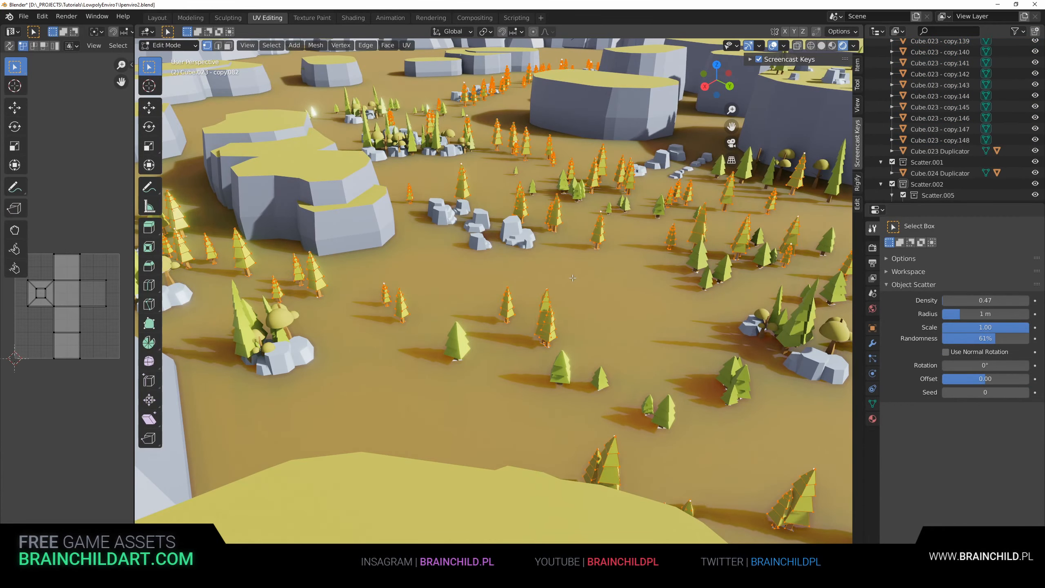
pyautogui.press('g')
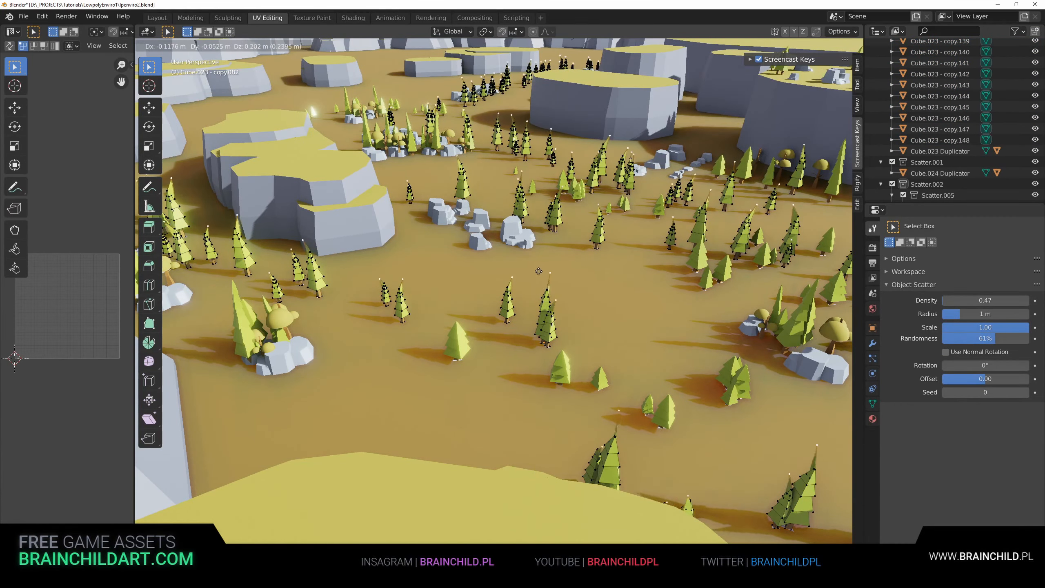
pyautogui.rightClick(569, 273)
pyautogui.moveTo(570, 274); pyautogui.dragTo(546, 291, button='middle')
pyautogui.scroll(5, 547, 290)
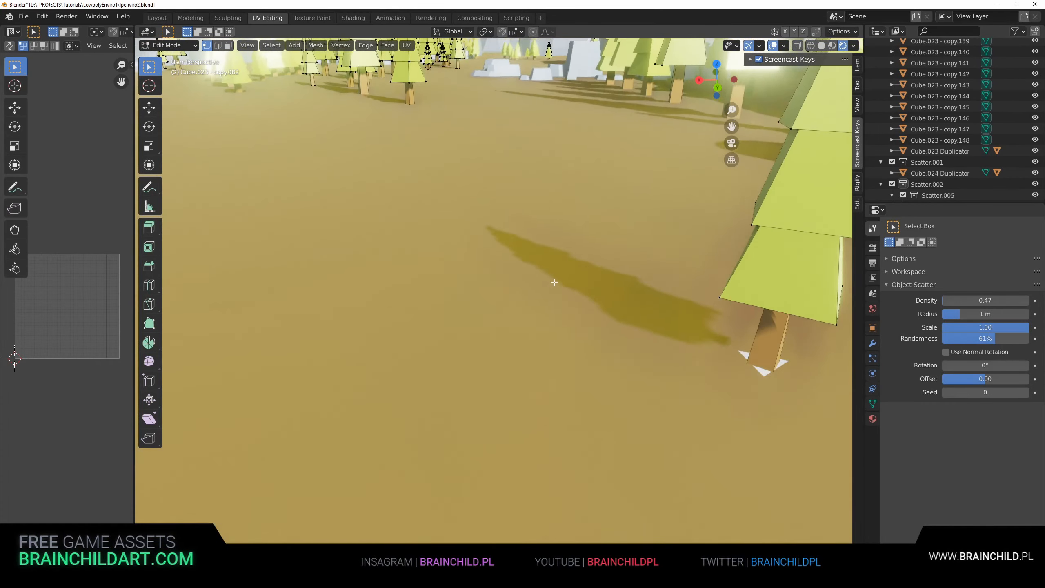
pyautogui.scroll(-3, 547, 291)
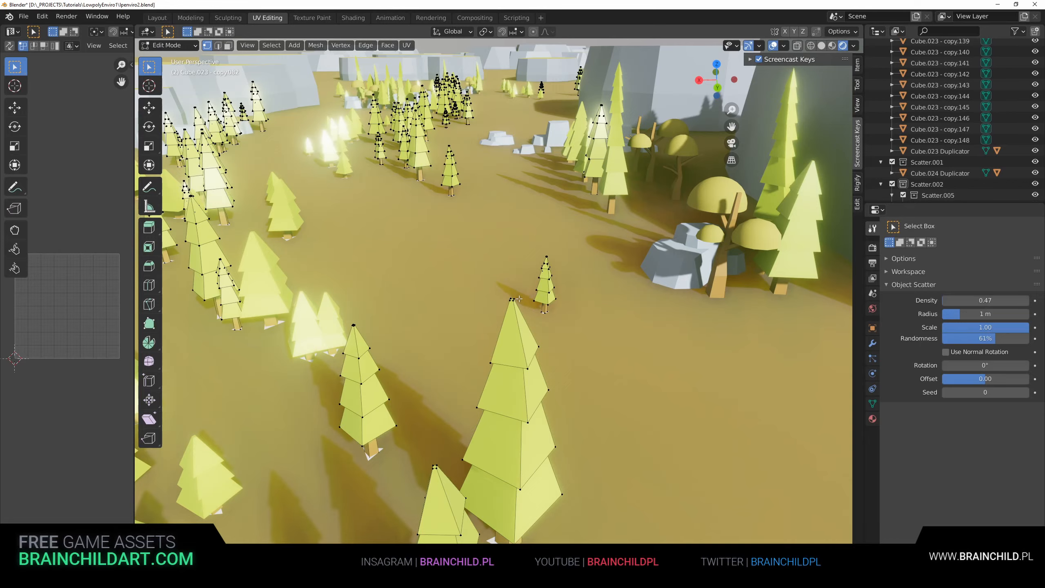
pyautogui.scroll(-9, 512, 300)
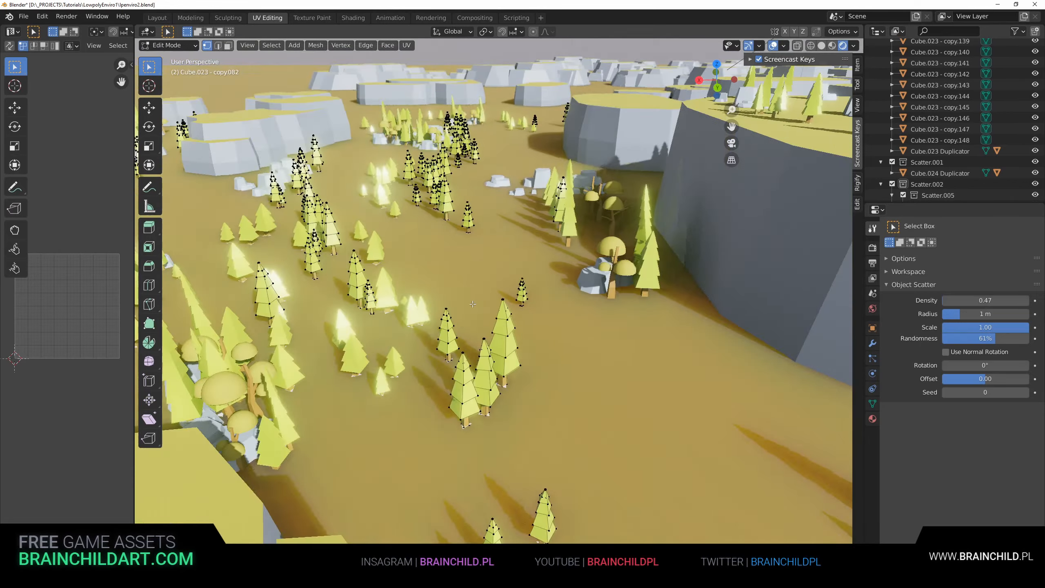
# Select and deselect the entire conifer mesh to compare the linked copies, and undo the last selection changes.
pyautogui.moveTo(512, 301); pyautogui.dragTo(531, 311, button='middle')
pyautogui.press('a')
pyautogui.scroll(10, 569, 299)
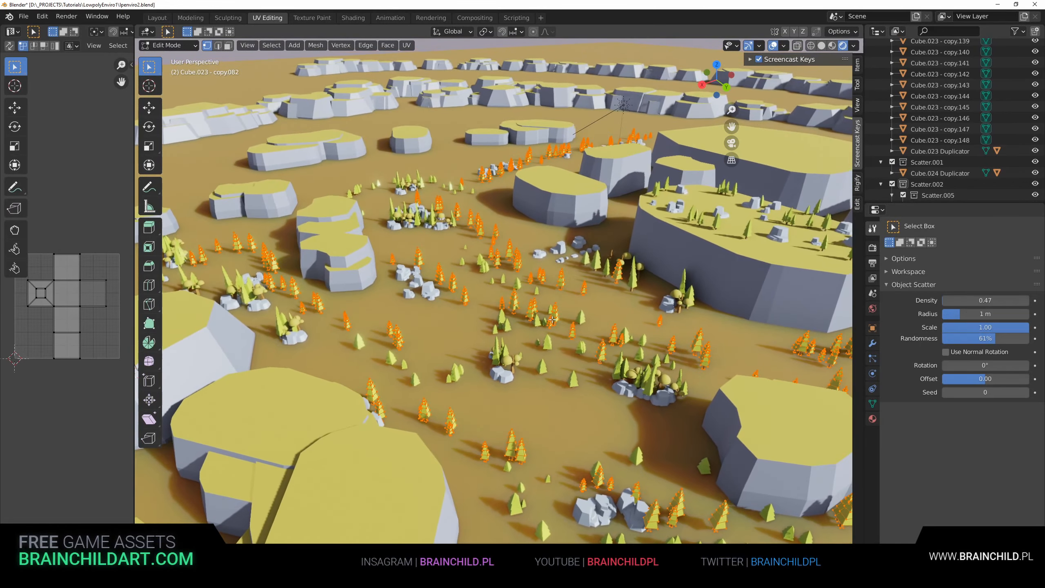
pyautogui.hotkey('alt', 'a')
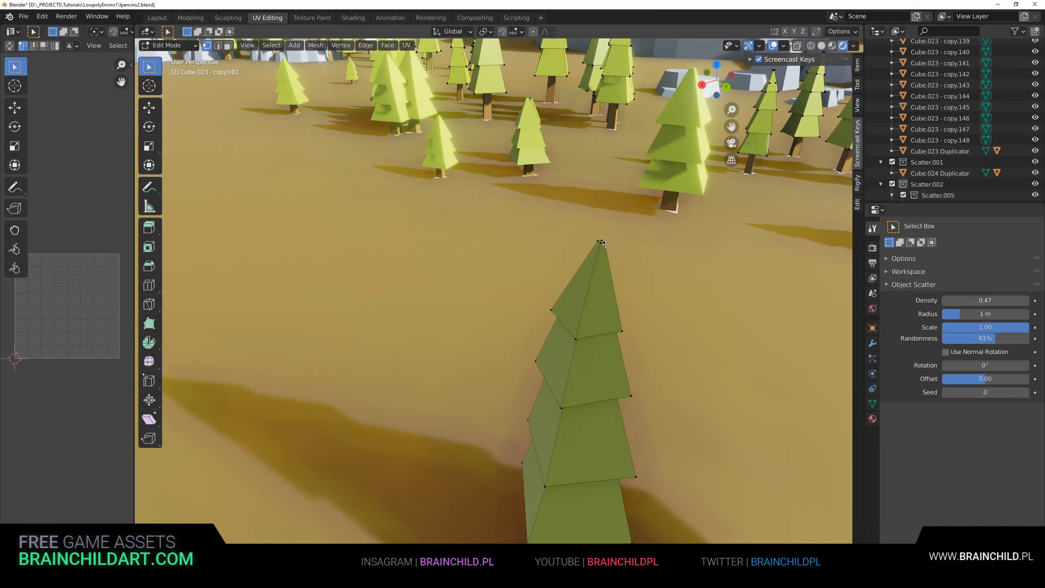
pyautogui.scroll(-10, 638, 252)
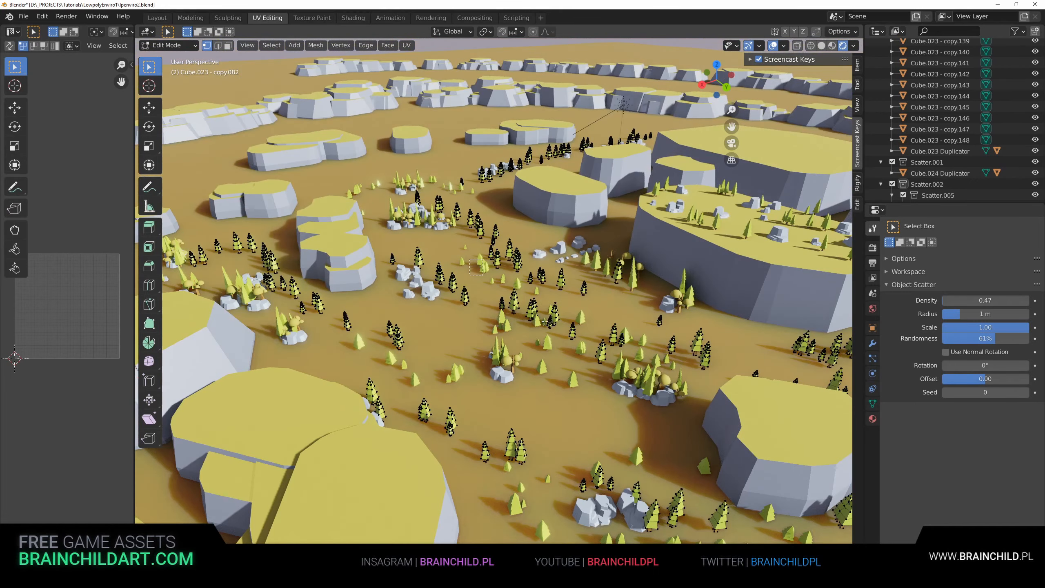
pyautogui.press('a')
pyautogui.keyDown('shift'); pyautogui.moveTo(371, 330); pyautogui.dragTo(449, 305, button='middle'); pyautogui.keyUp('shift')
pyautogui.hotkey('ctrl', 'z')
pyautogui.hotkey('ctrl', 'z')
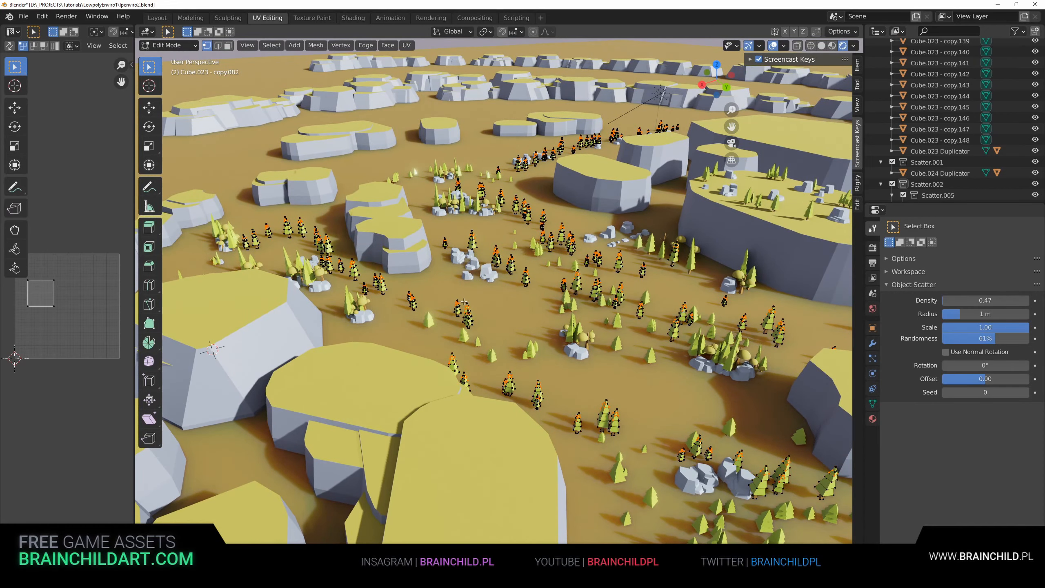
# Clear the selection, pick a vertex at the conifer's tip and try moving it in different directions.
pyautogui.hotkey('alt', 'a')
pyautogui.scroll(6, 468, 315)
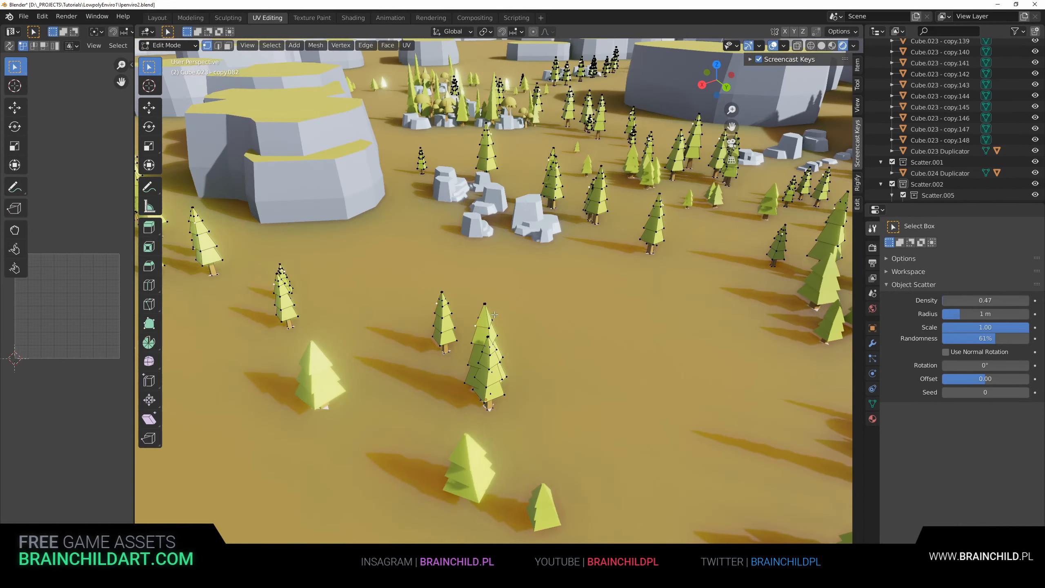
pyautogui.click(489, 329)
pyautogui.press('g')
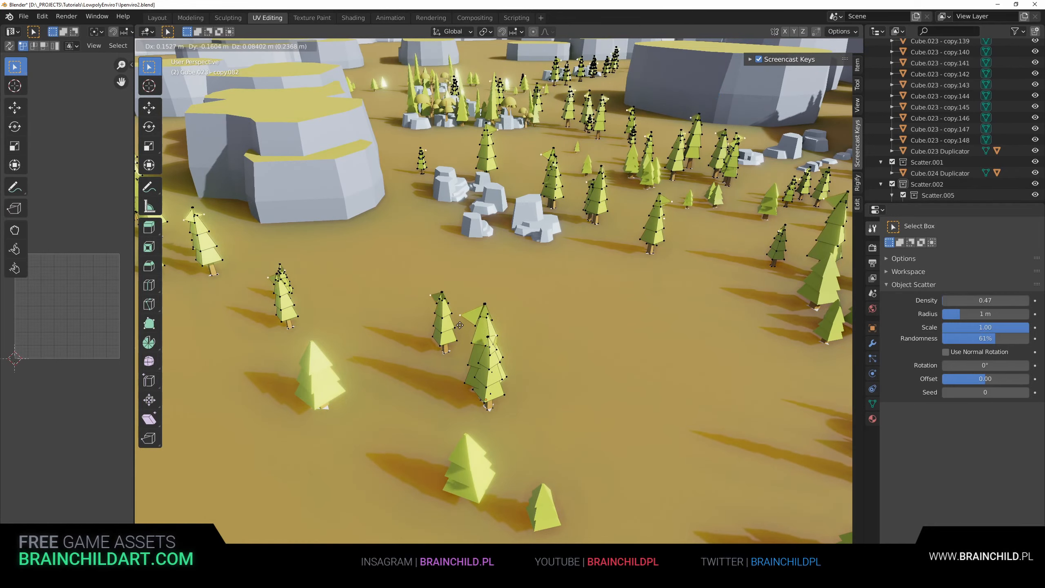
pyautogui.rightClick(506, 318)
pyautogui.press('g')
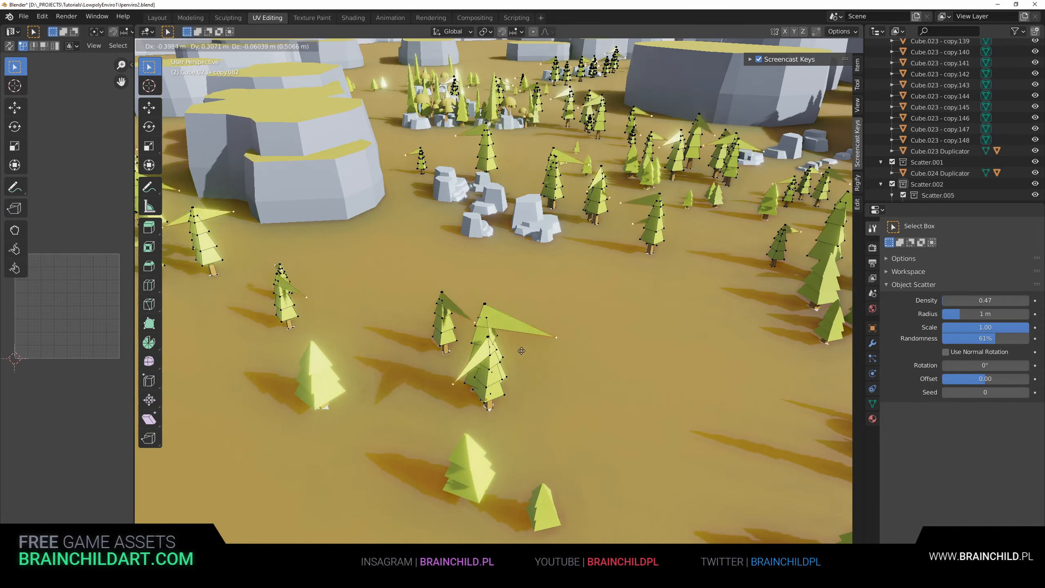
pyautogui.rightClick(516, 296)
pyautogui.scroll(4, 370, 303)
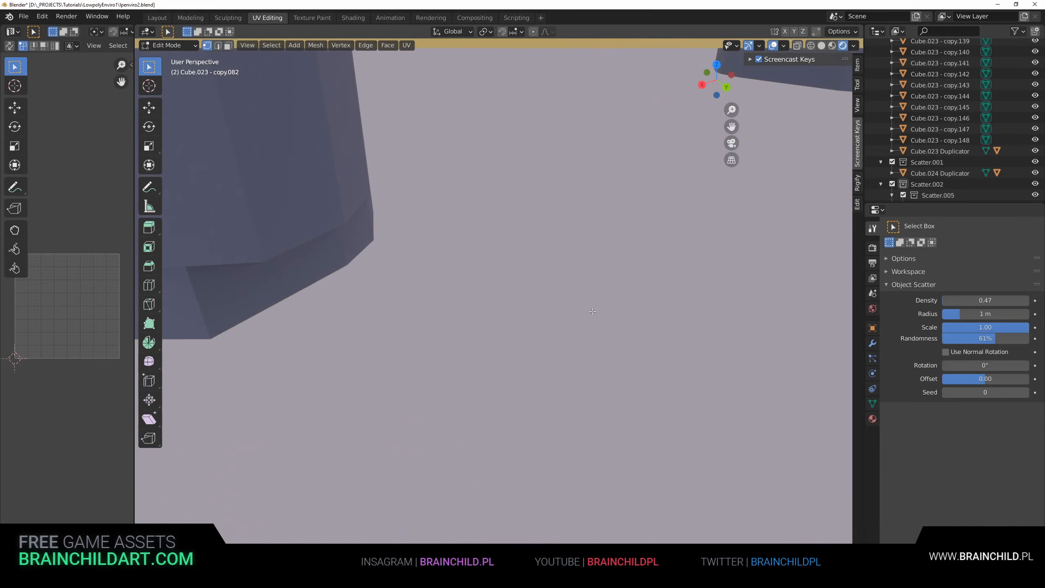
pyautogui.scroll(-1, 655, 306)
pyautogui.keyDown('shift'); pyautogui.moveTo(654, 305); pyautogui.dragTo(557, 309, button='middle'); pyautogui.keyUp('shift')
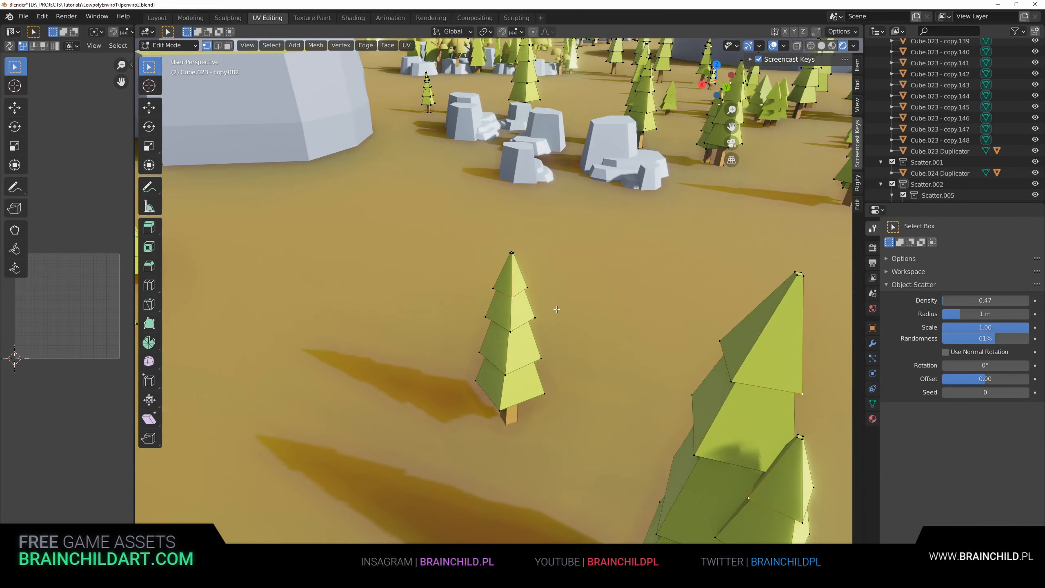
# Switch to face selection, pick faces on the conifer and extend the selection to the linked geometry.
pyautogui.press('3')
pyautogui.scroll(-6, 528, 297)
pyautogui.click(529, 307)
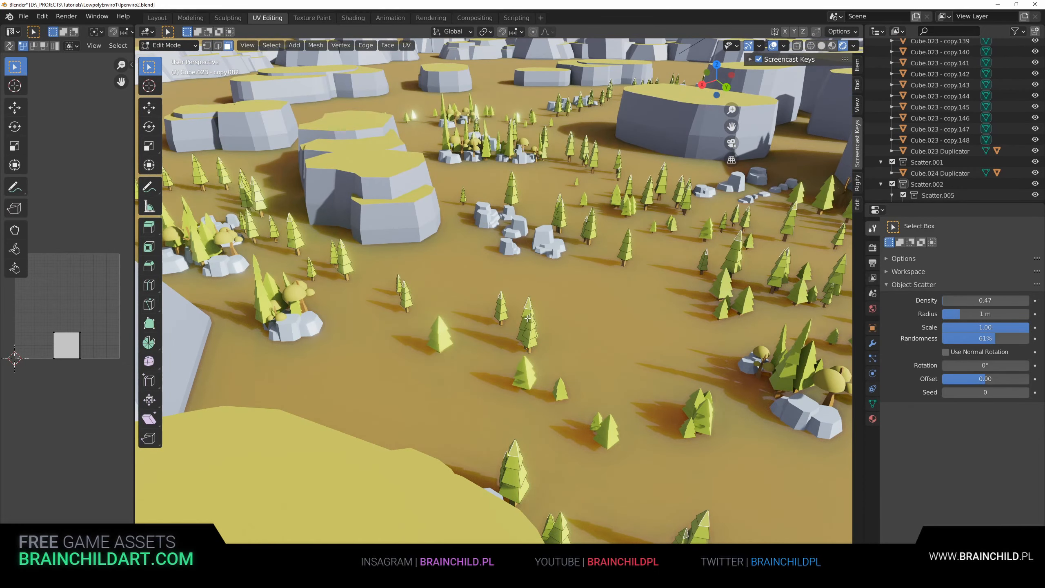
pyautogui.click(528, 317)
pyautogui.click(528, 348)
pyautogui.click(528, 337)
pyautogui.keyDown('shift'); pyautogui.click(528, 337); pyautogui.keyUp('shift')
pyautogui.click(528, 337)
pyautogui.click(528, 311)
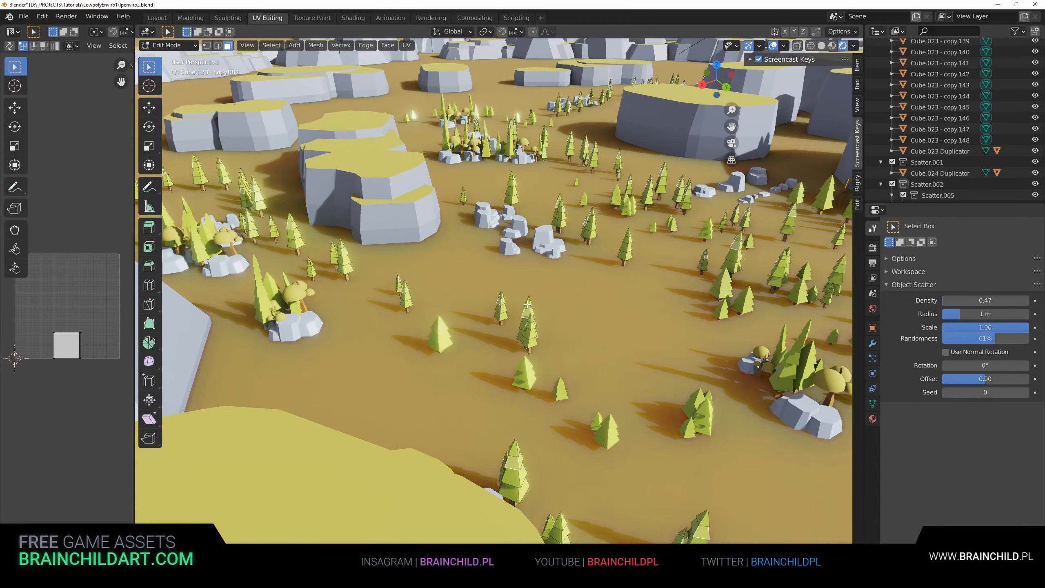
pyautogui.click(528, 305)
pyautogui.click(525, 321)
pyautogui.click(524, 325)
pyautogui.hotkey('ctrl', 'l')
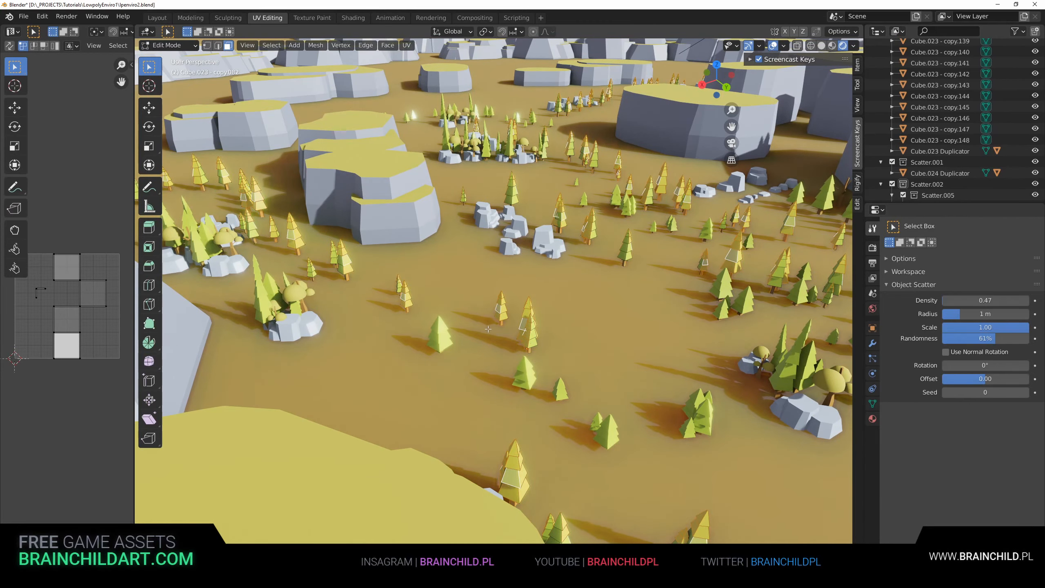
# Select a single face on the conifer's uppermost tier and try moving it.
pyautogui.scroll(6, 488, 328)
pyautogui.click(547, 346)
pyautogui.press('g')
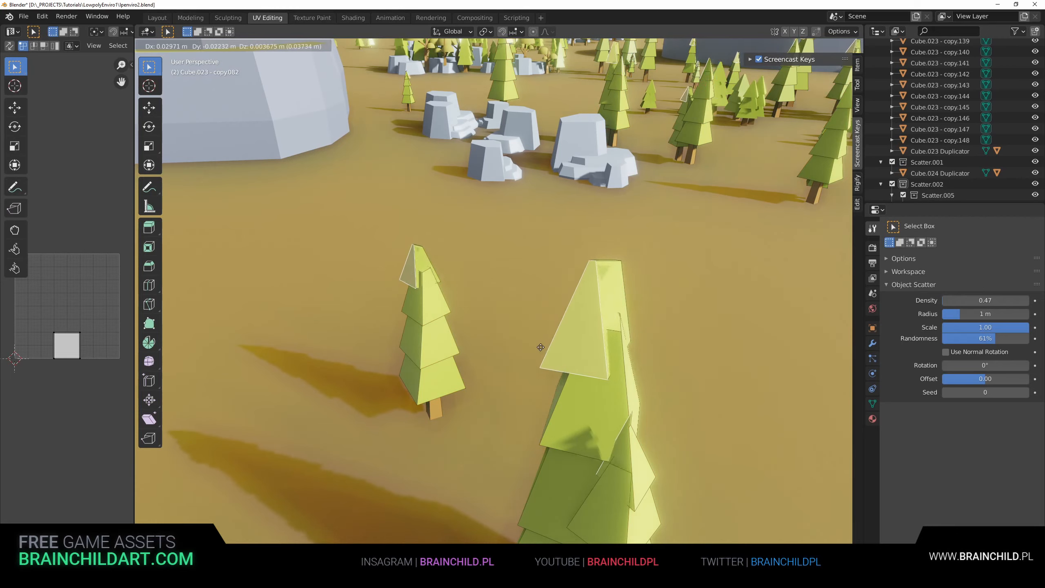
pyautogui.press('Escape')
pyautogui.scroll(-8, 541, 348)
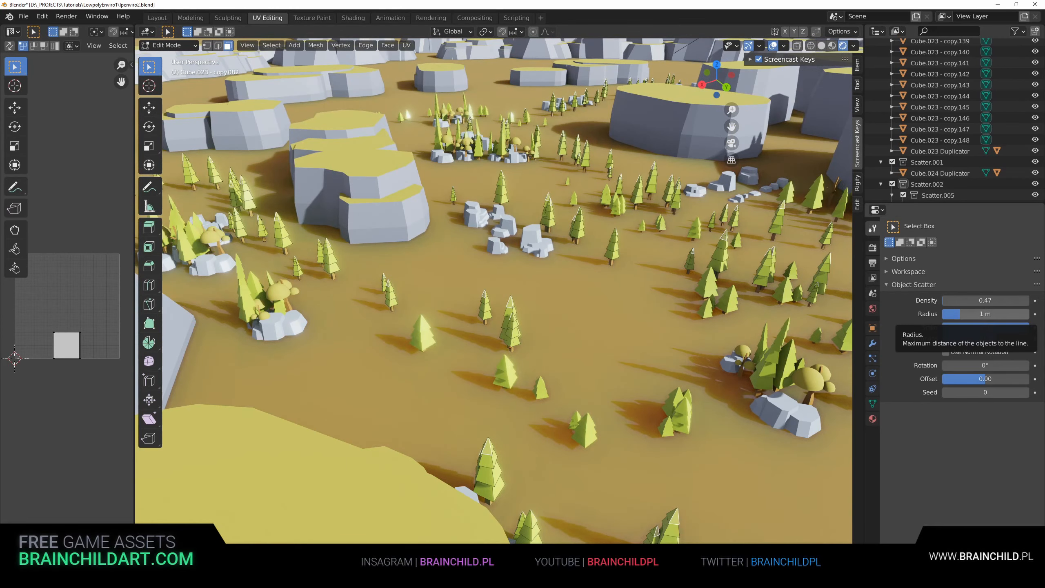